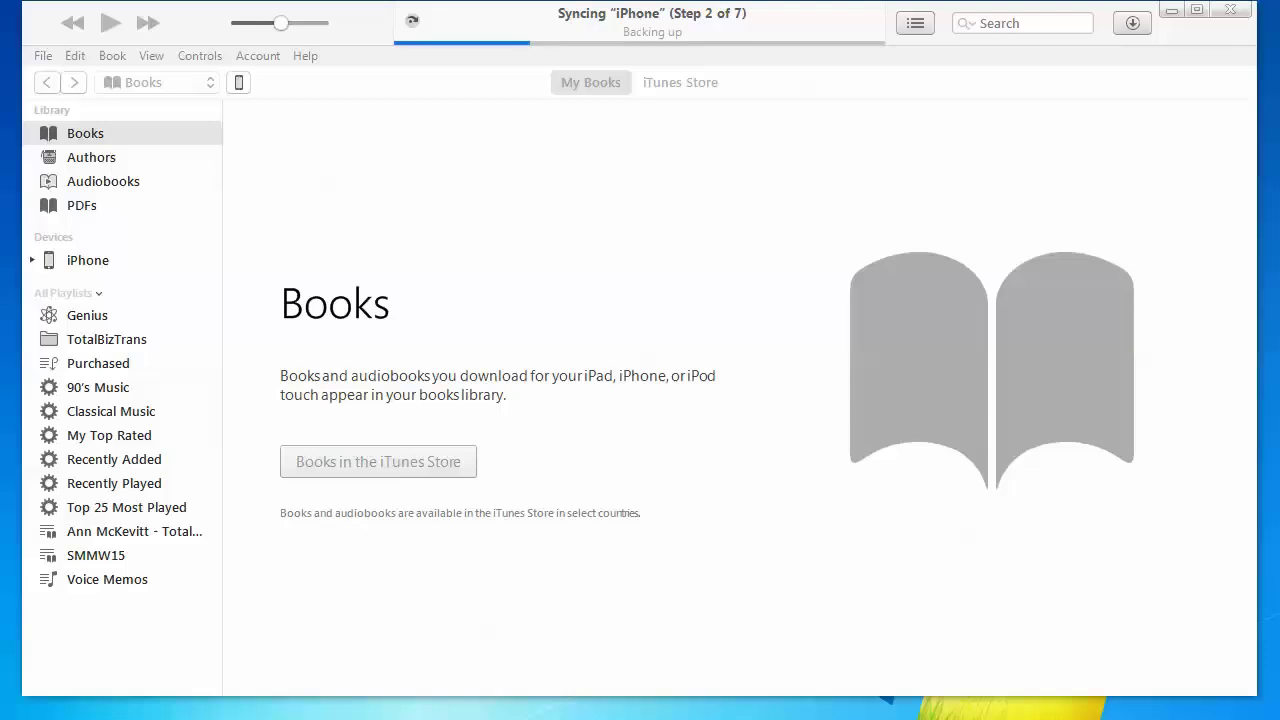
- Show the Total Biz Transformation playlist and scroll through its 9 tracks
click(119, 530)
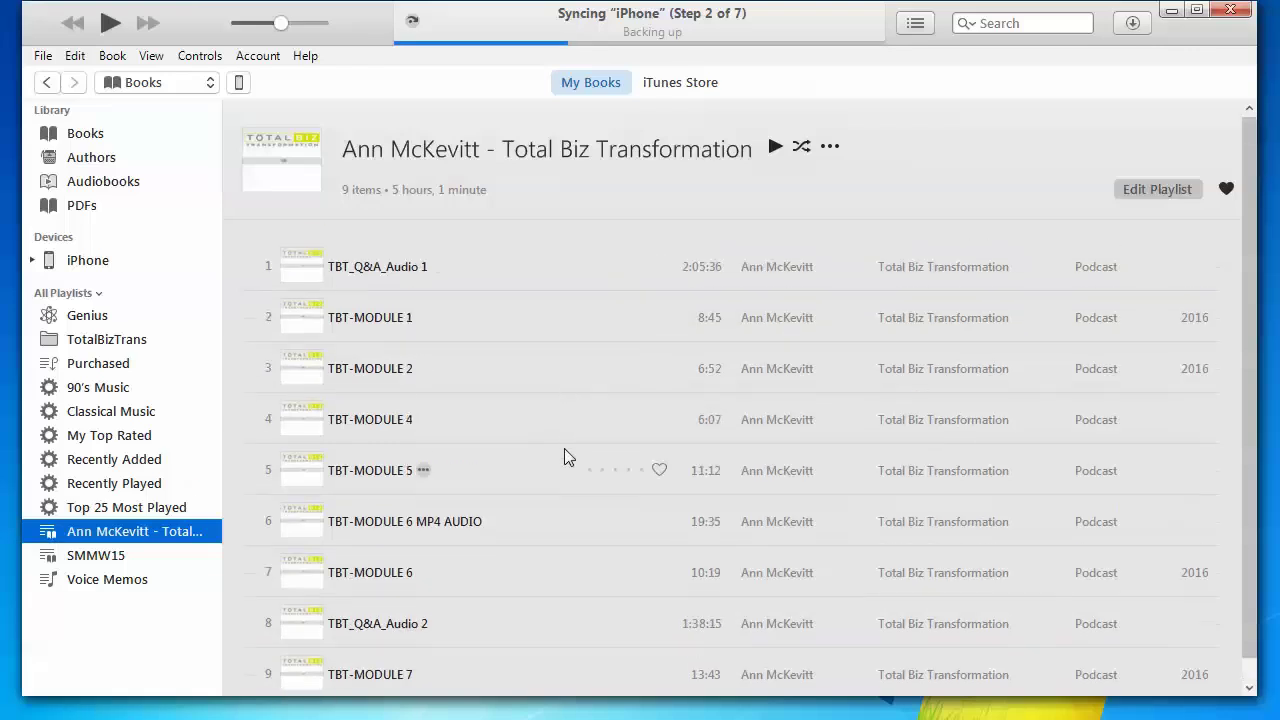
scroll(565, 452, down, 1)
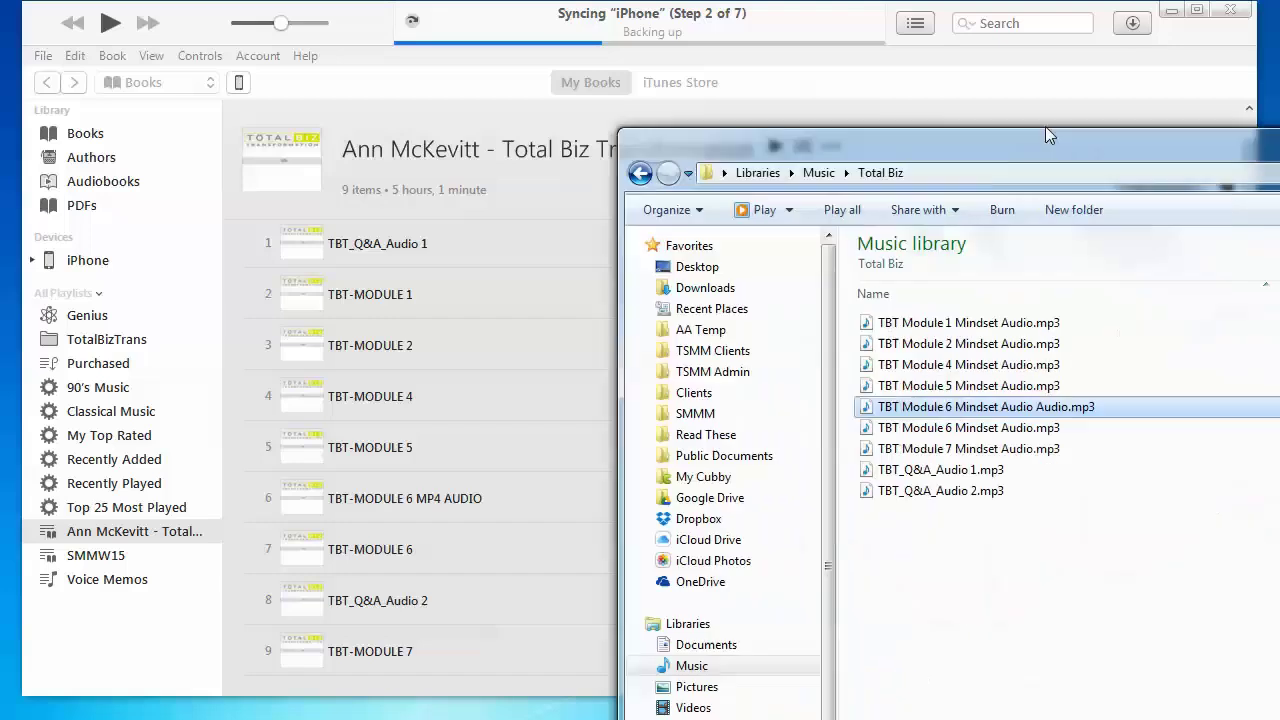
- Copy the Module 3 audio MP3 into the Music library's Total Biz folder
drag(1043, 129, 795, 126)
click(428, 620)
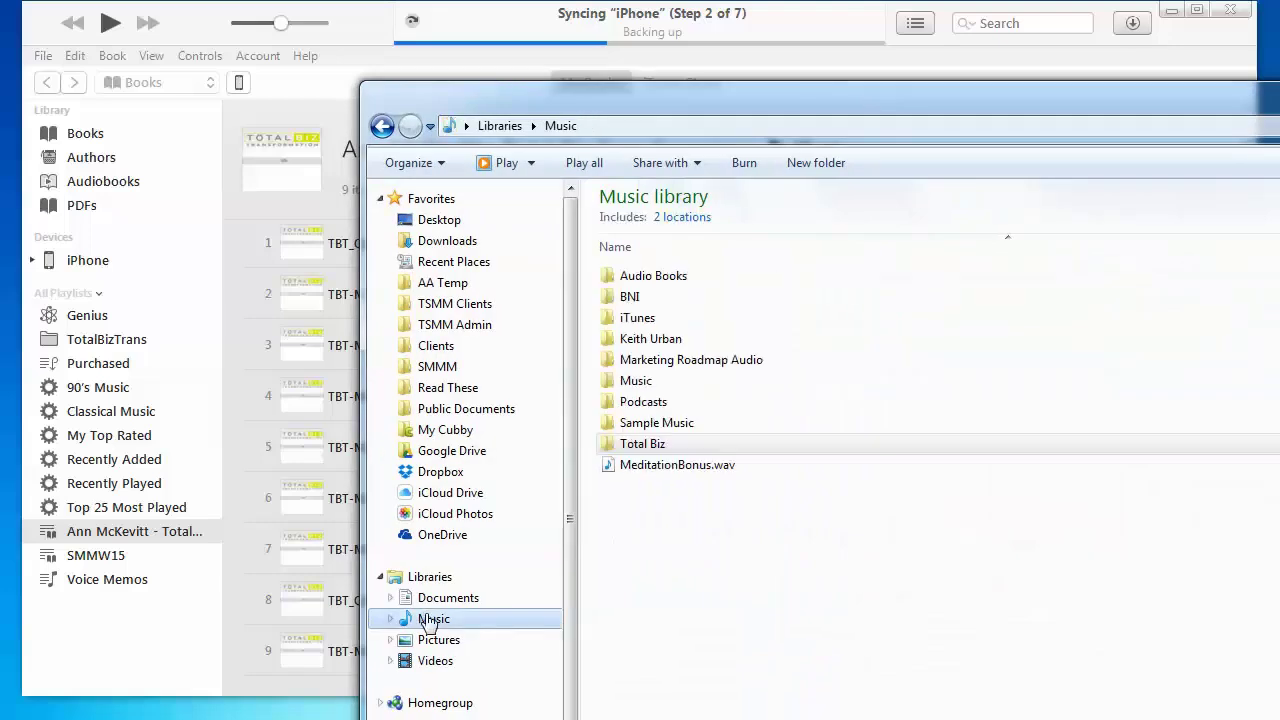
click(645, 445)
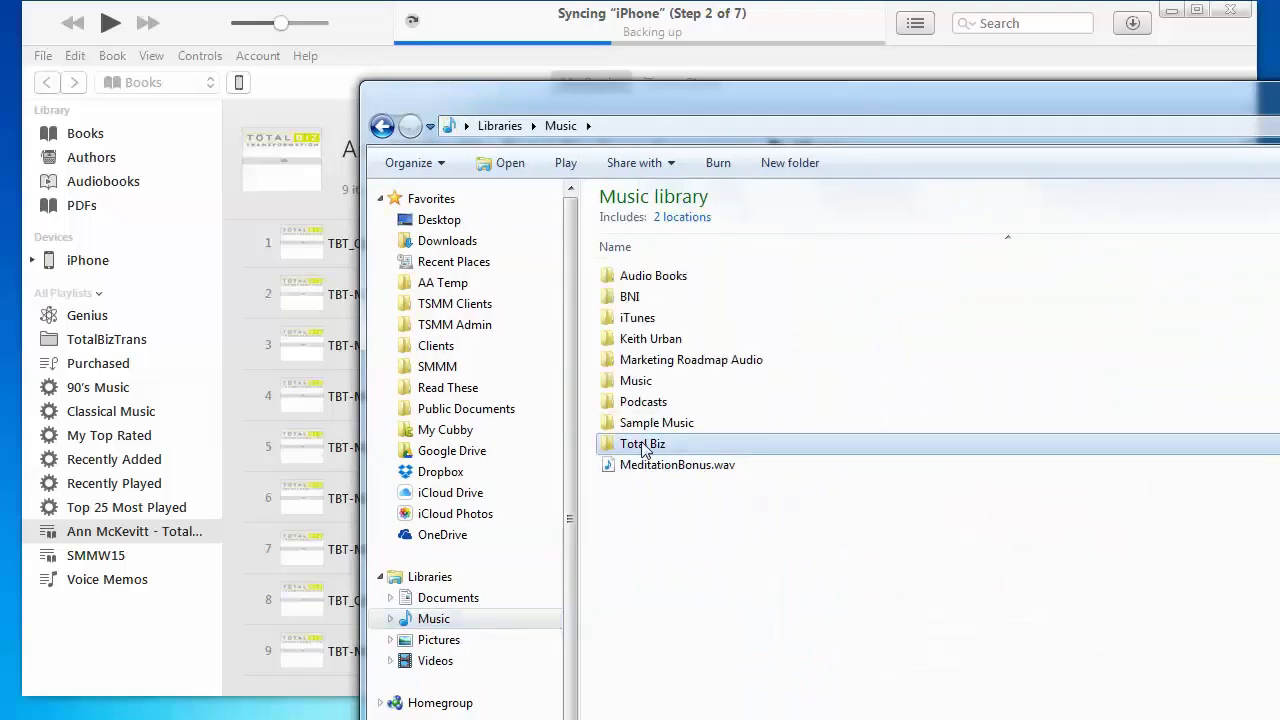
double_click(742, 451)
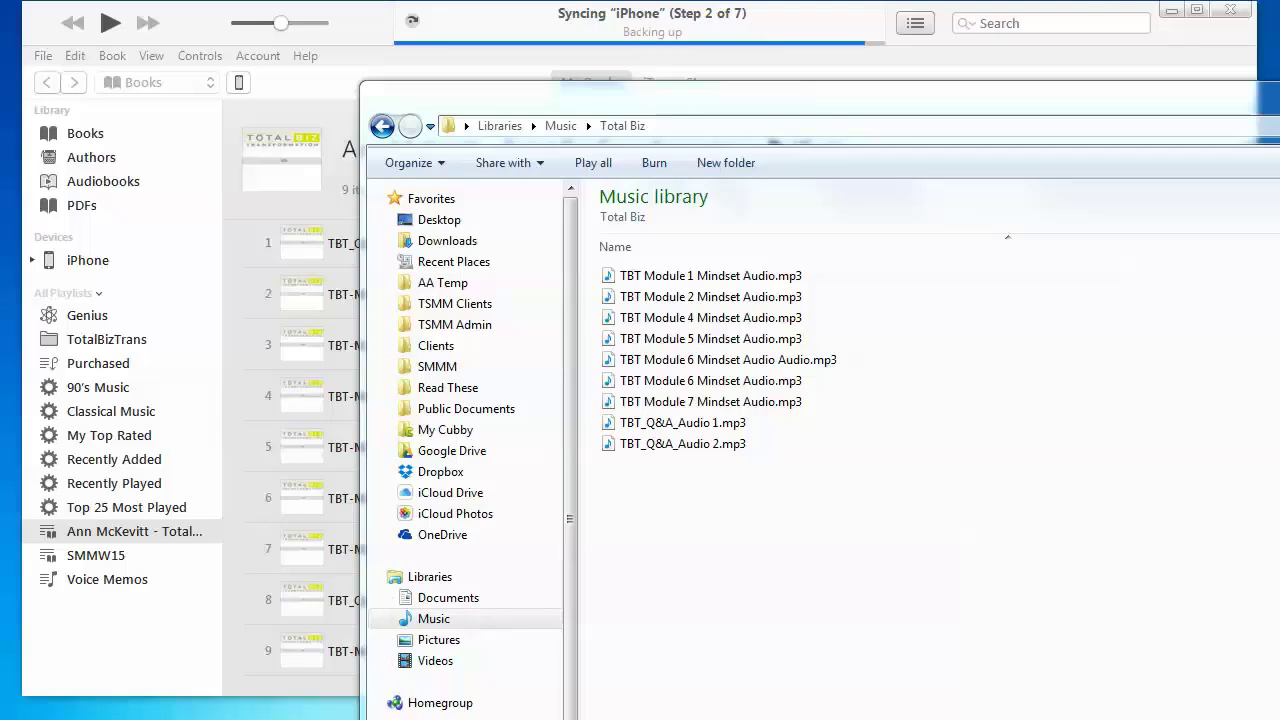
mouse_move(880, 719)
mouse_down()
mouse_move(865, 675)
mouse_move(763, 540)
mouse_up()
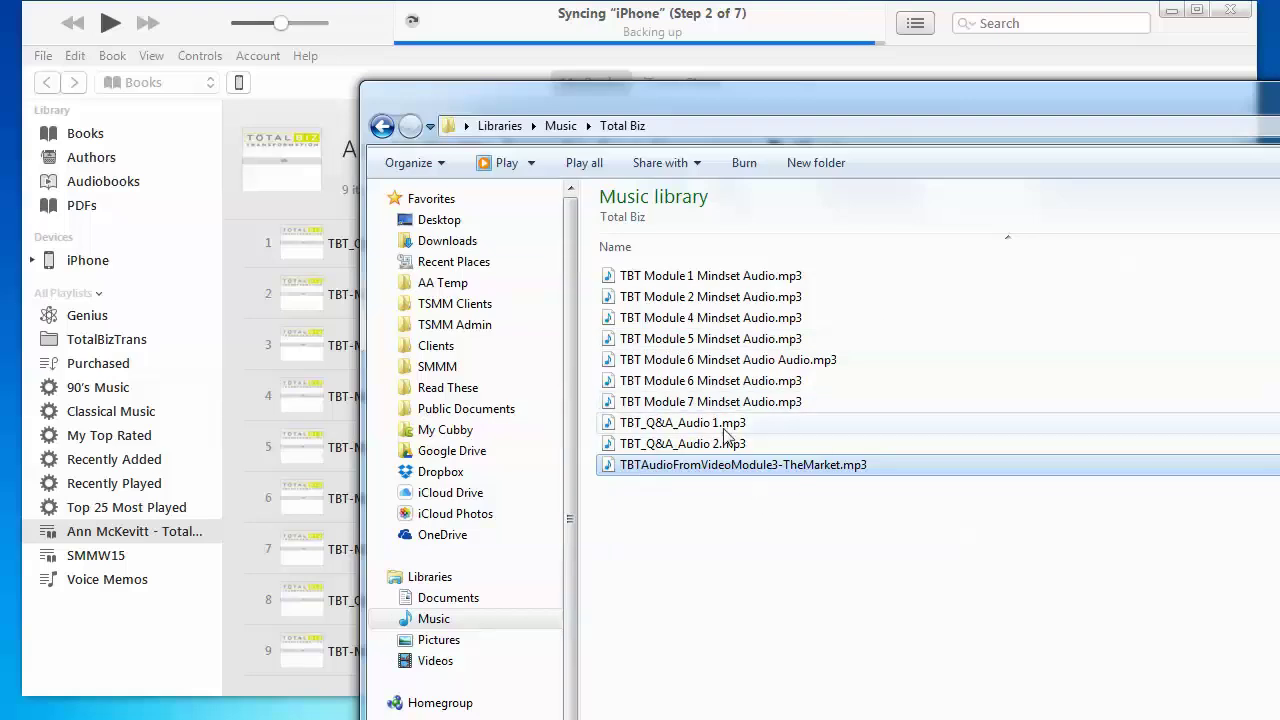
- Rename the new file TBT Module 3 Mindset Audio.mp3, based on the Module 7 file's name
click(717, 410)
click(718, 410)
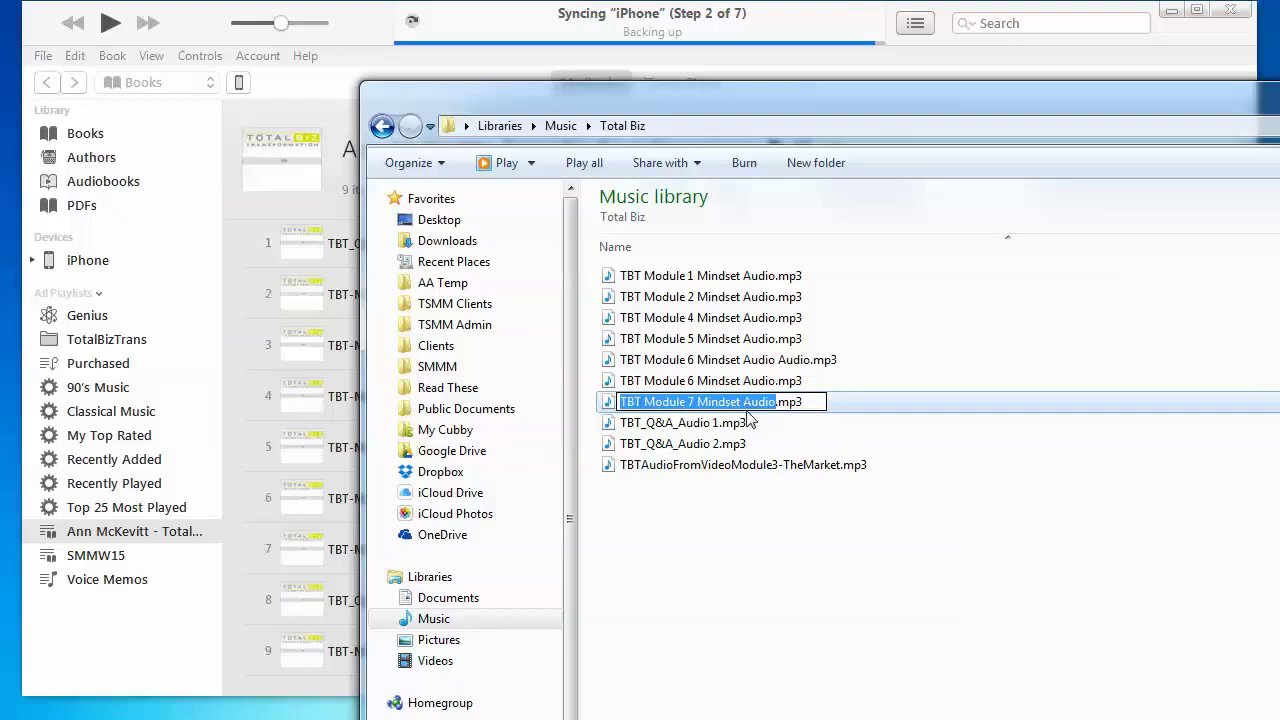
click(716, 468)
click(716, 468)
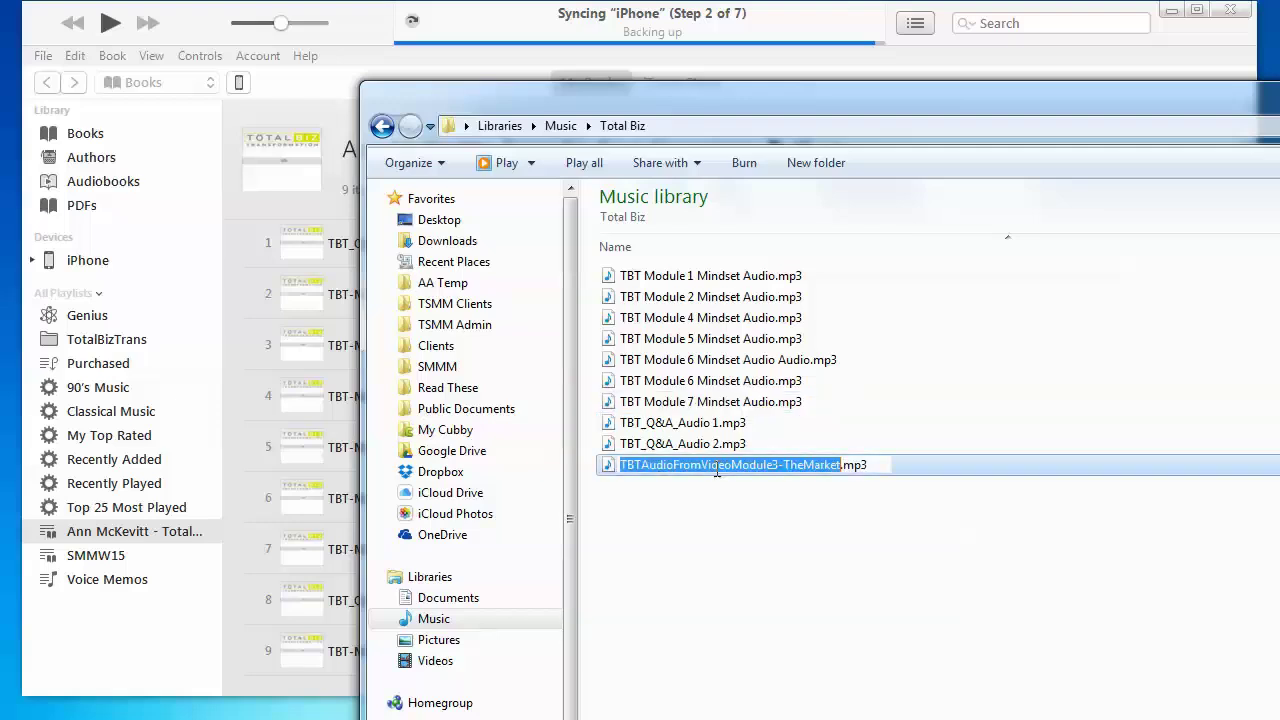
text(TBT Module 7 Mindset Audio)
click(698, 465)
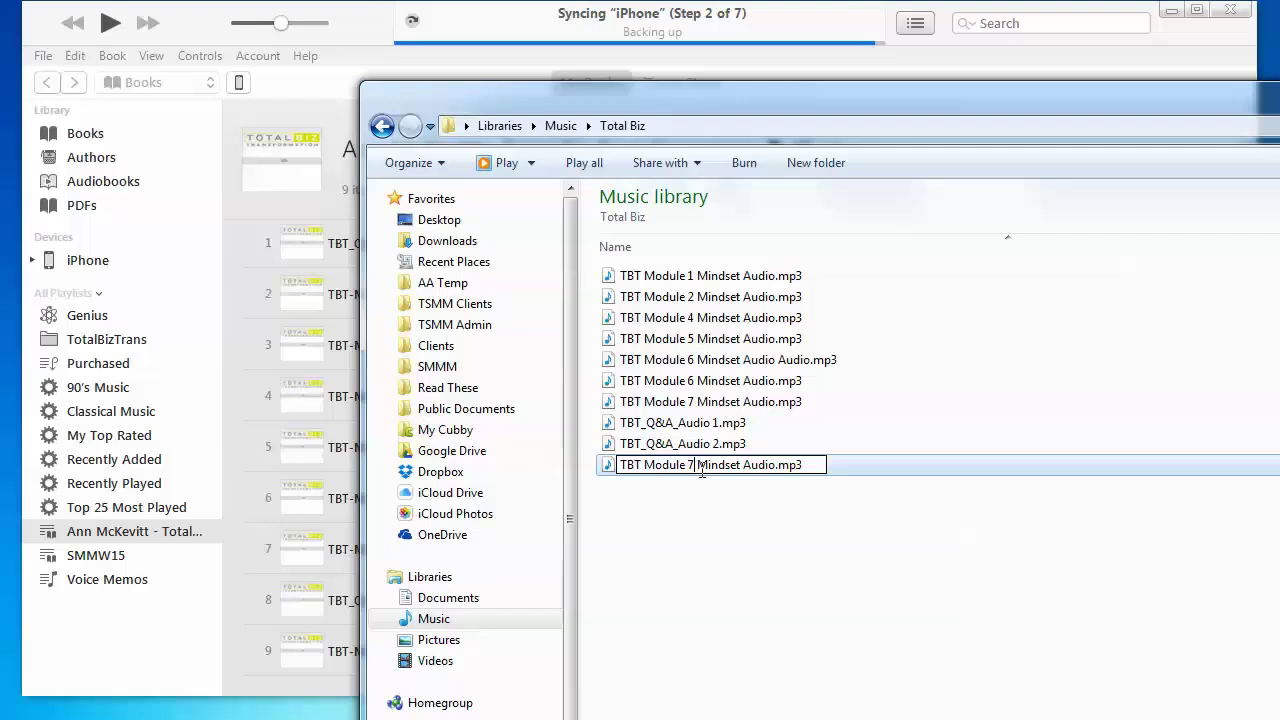
key(BackSpace)
text(3)
click(966, 557)
click(746, 322)
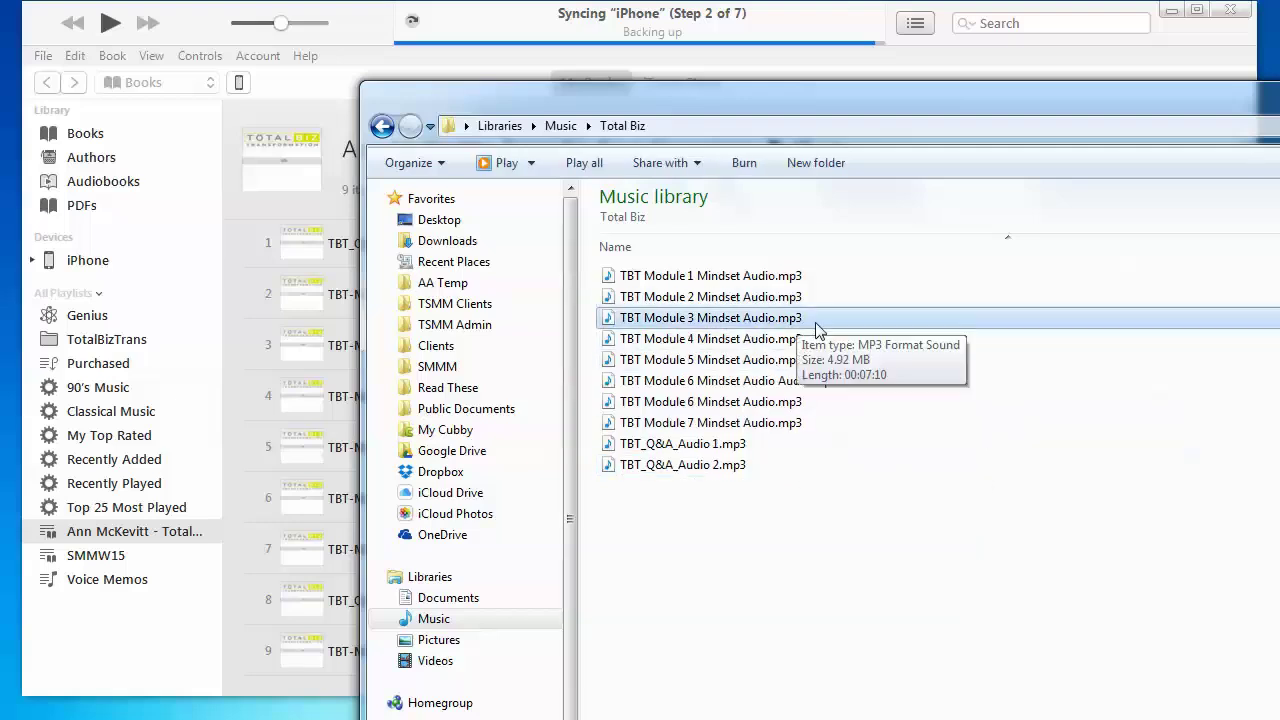
- Drag the Module 3 MP3 from Explorer into the Total Biz Transformation playlist
drag(804, 87, 1276, 86)
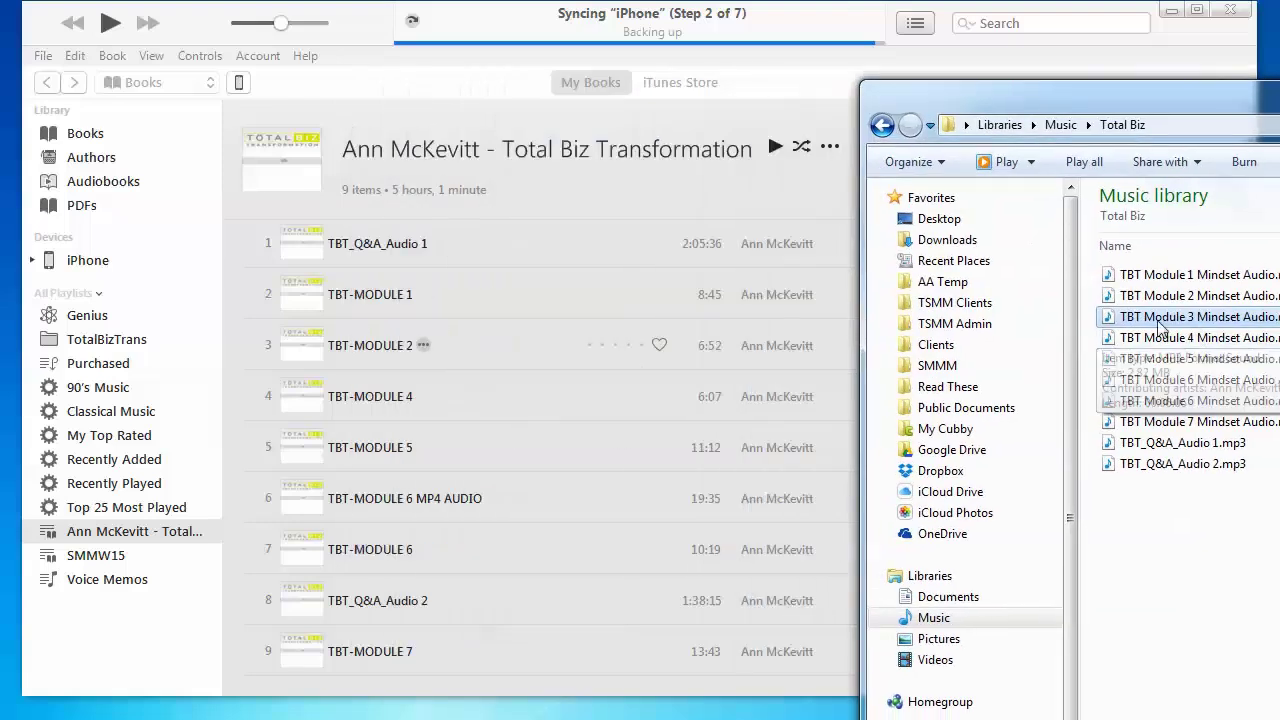
drag(1276, 86, 1156, 66)
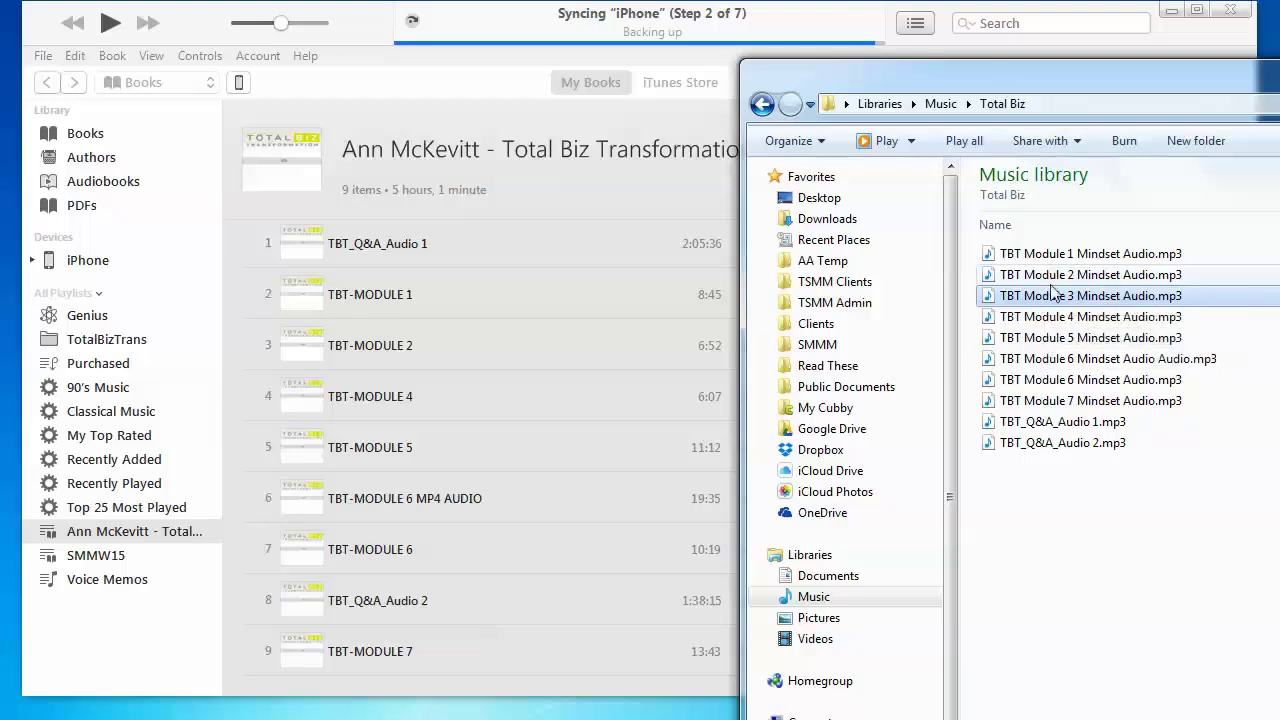
mouse_move(1042, 297)
mouse_down()
mouse_move(897, 303)
mouse_move(585, 440)
mouse_move(566, 370)
mouse_up()
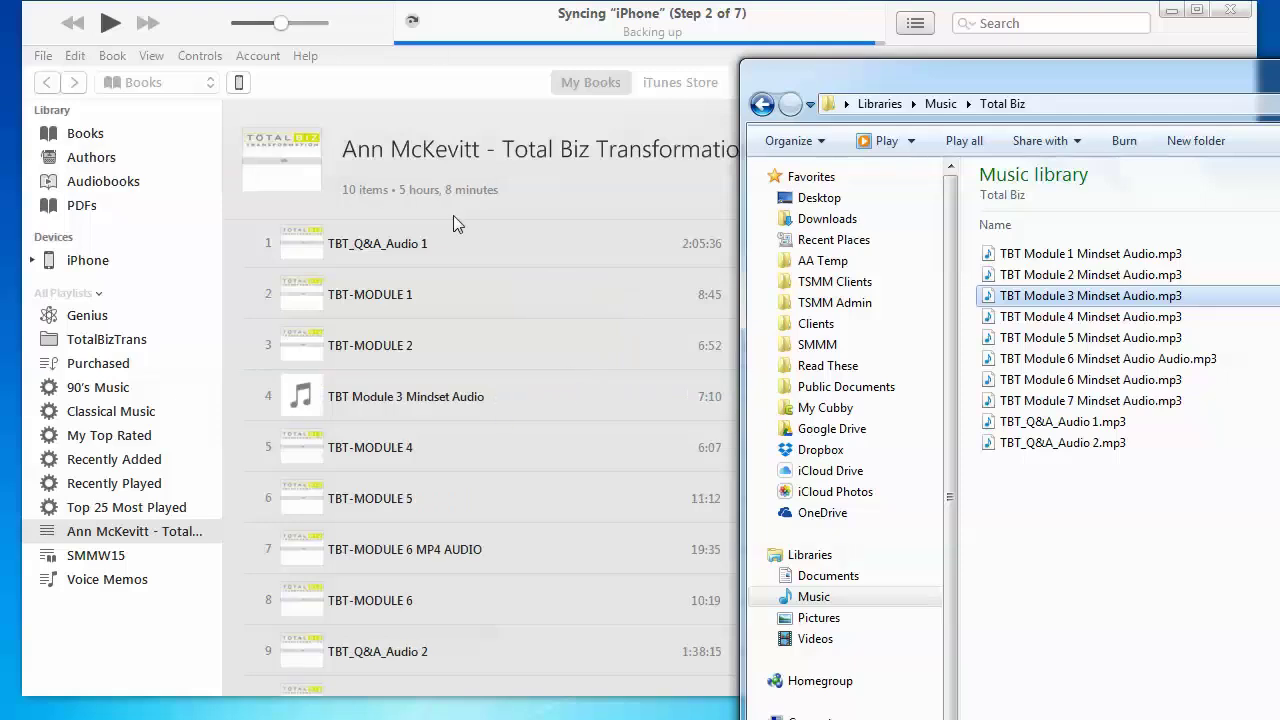
- Retitle the newly added 7:10 track TBT-MODULE 3
click(540, 404)
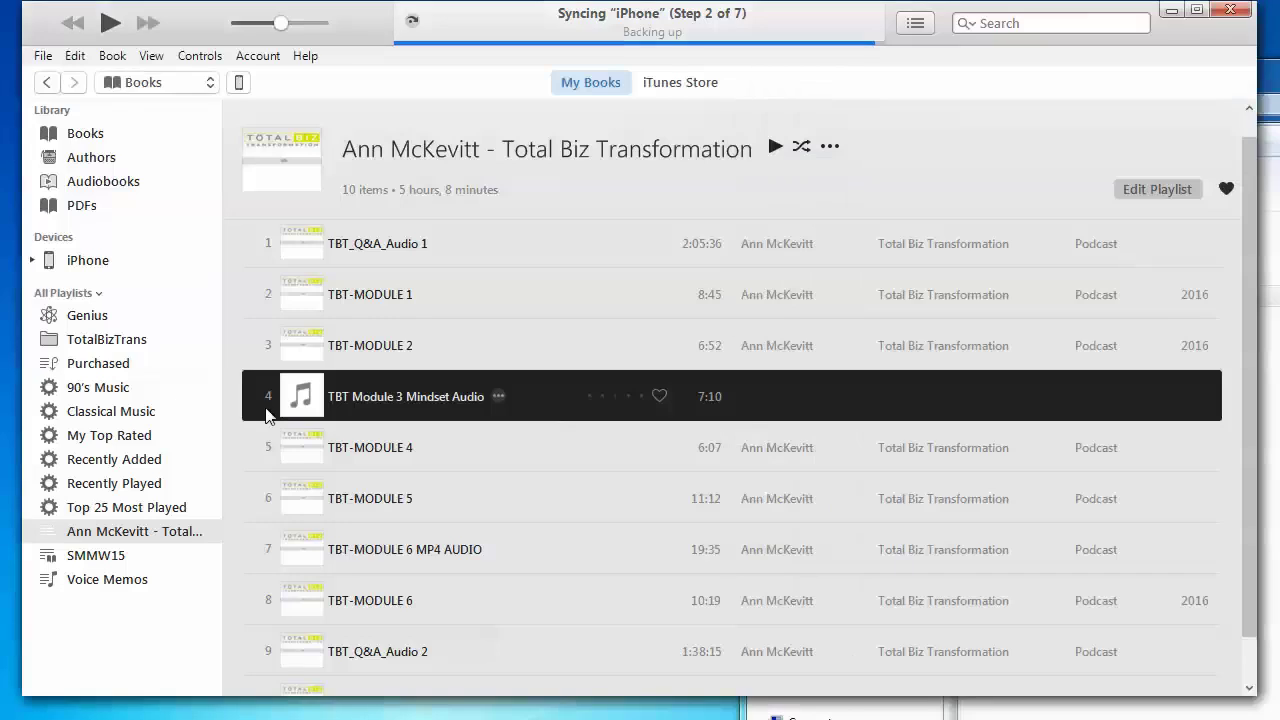
click(390, 394)
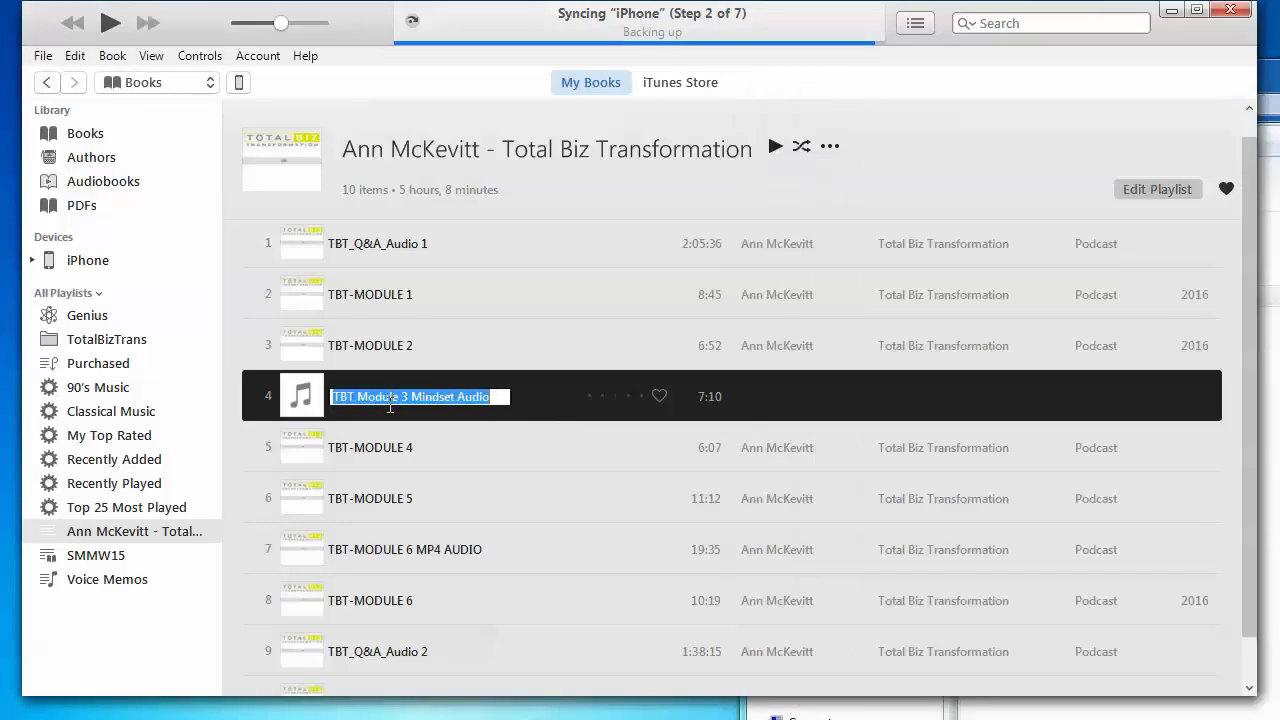
text(TBT)
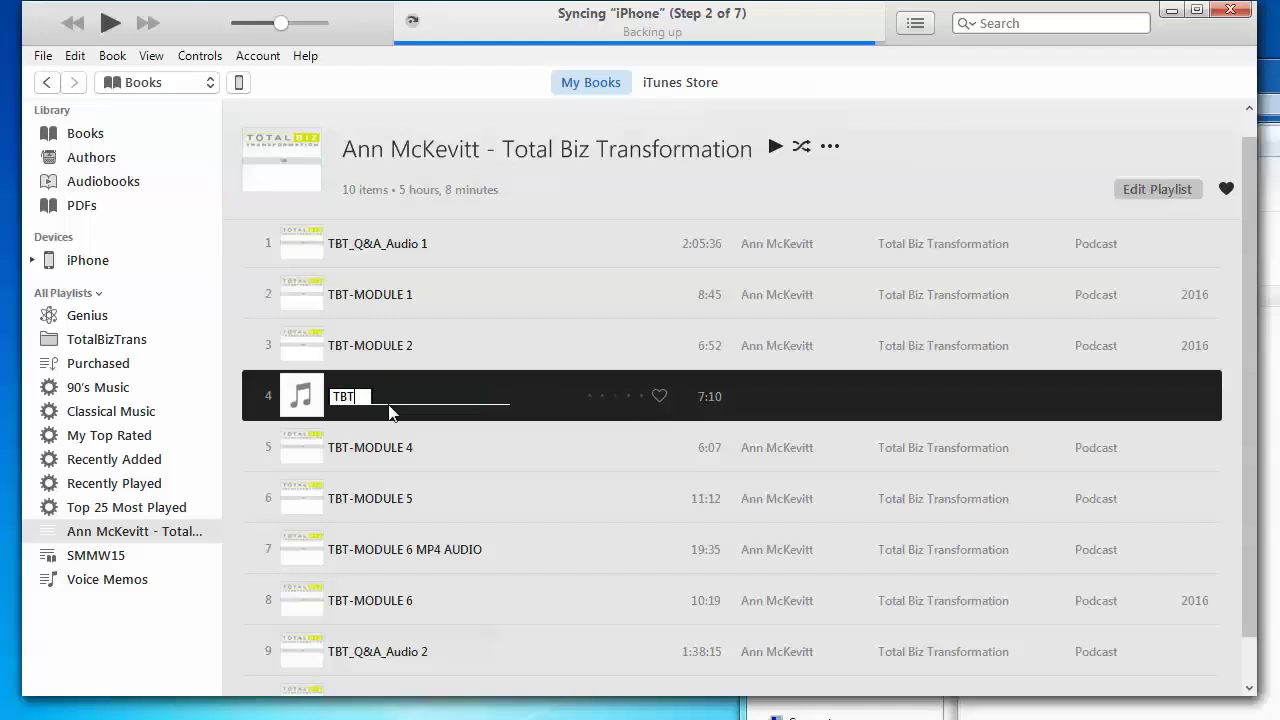
text(-M)
text(ODULE 3)
key(Return)
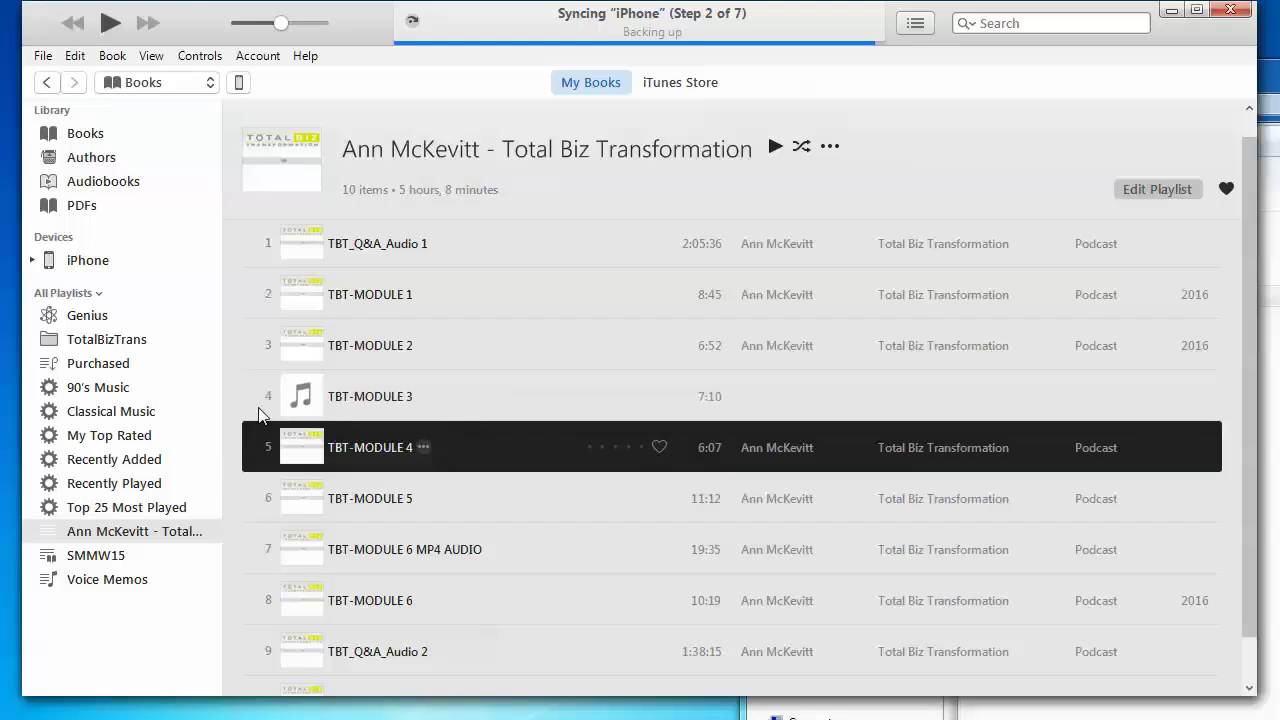
click(496, 395)
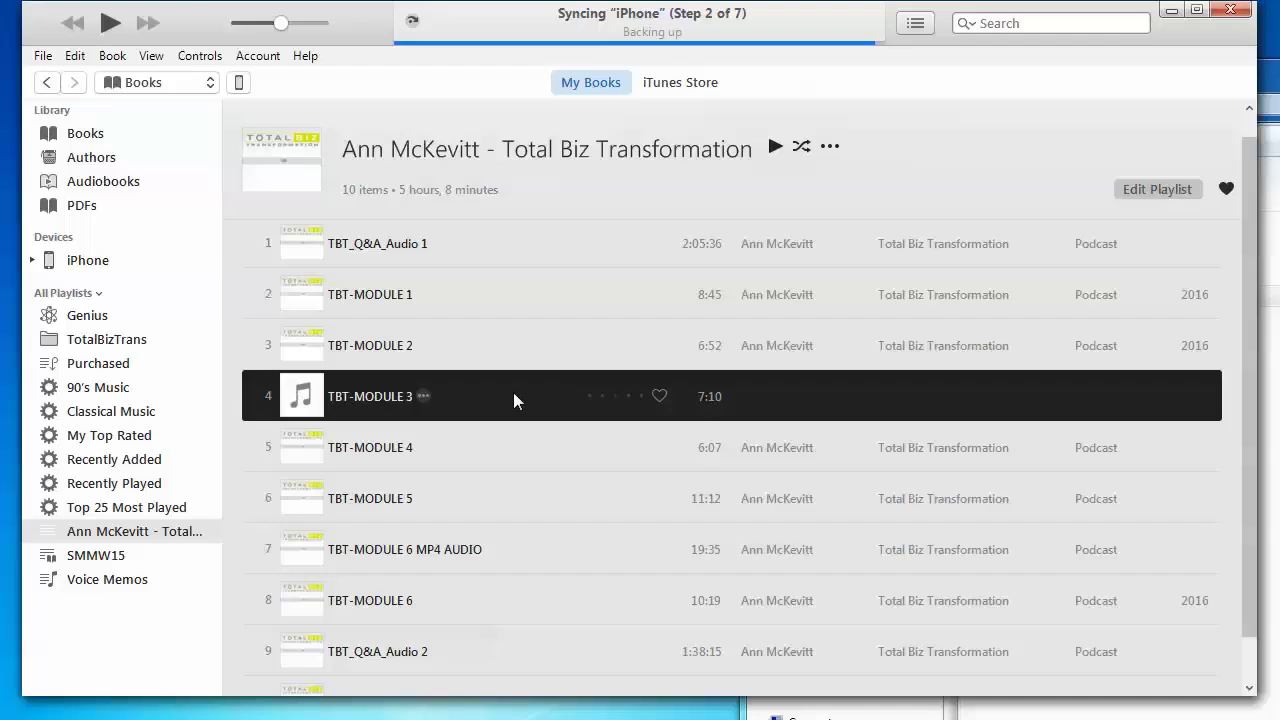
- In TBT-MODULE 3's info, set Artist to the course author's name and save
right_click(473, 396)
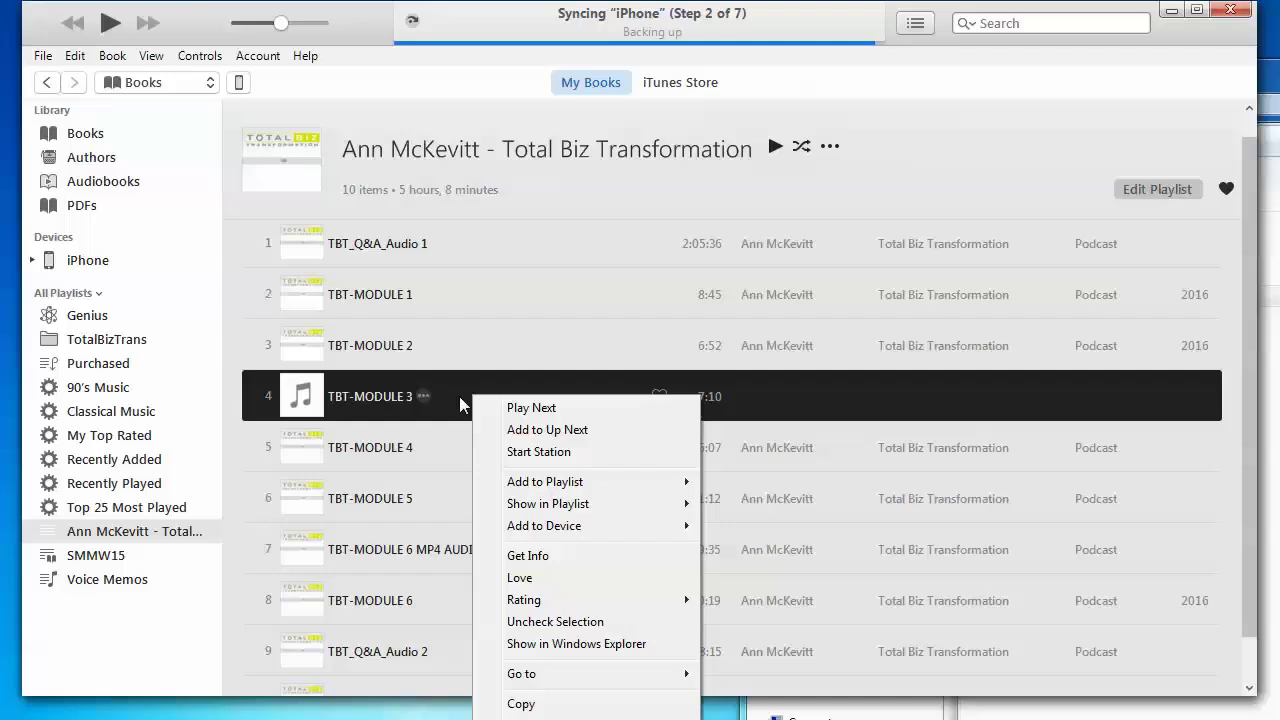
click(536, 556)
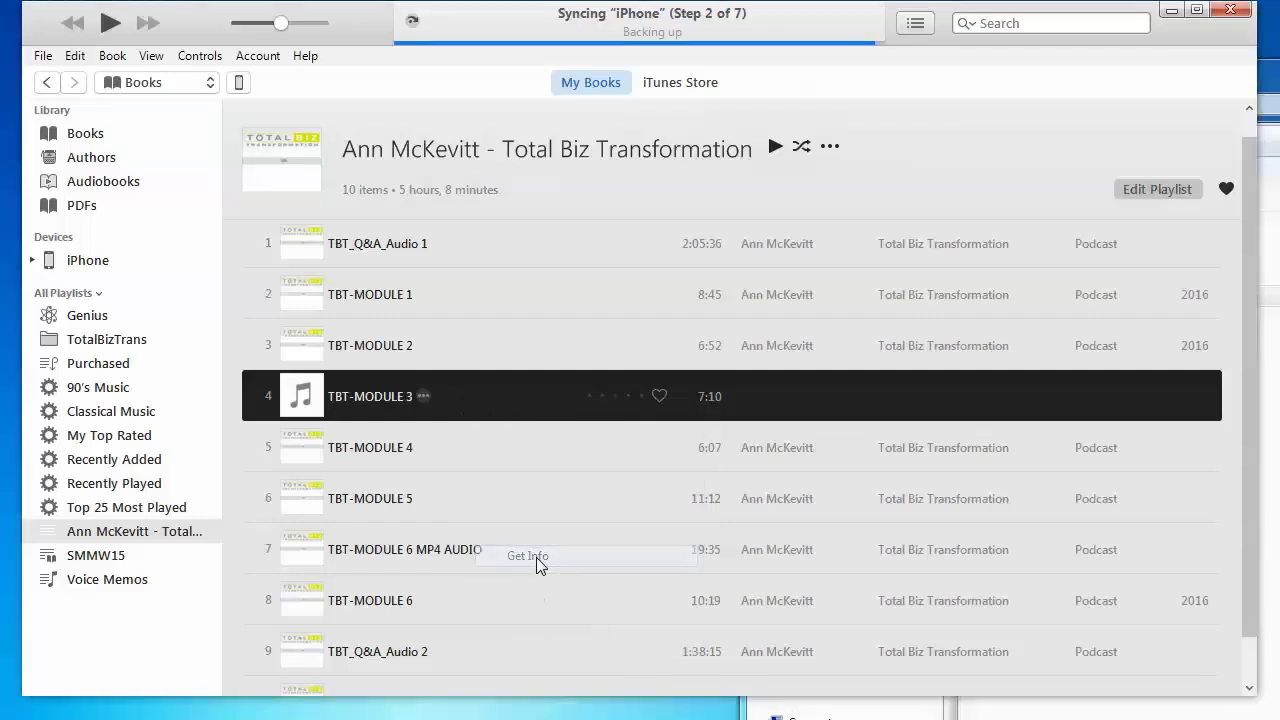
mouse_move(920, 258)
mouse_down()
mouse_move(830, 165)
mouse_move(640, 95)
mouse_up()
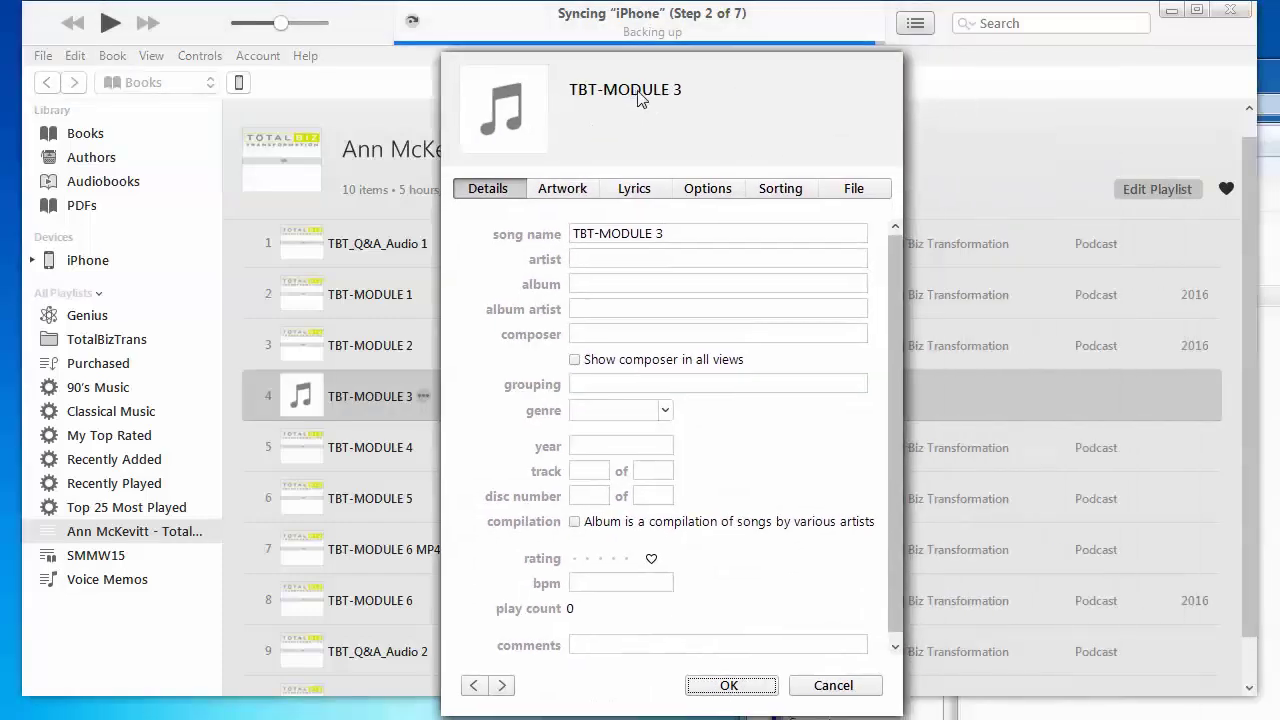
click(677, 237)
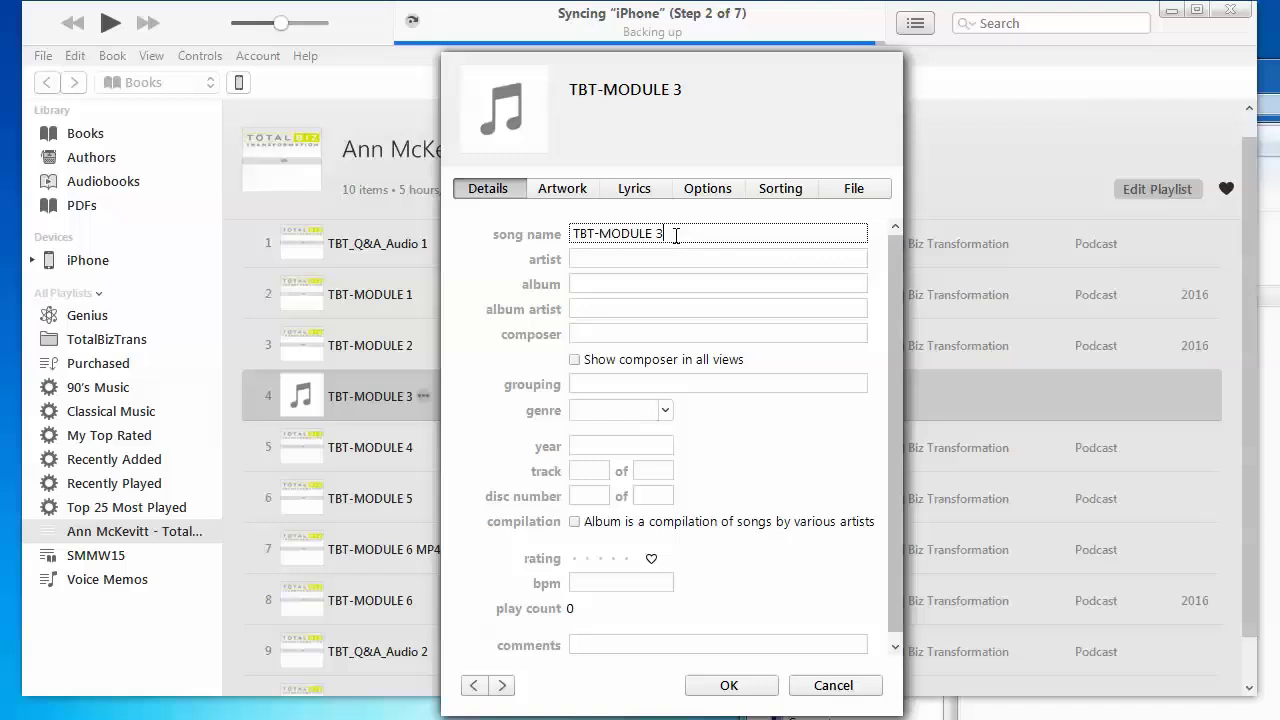
click(607, 263)
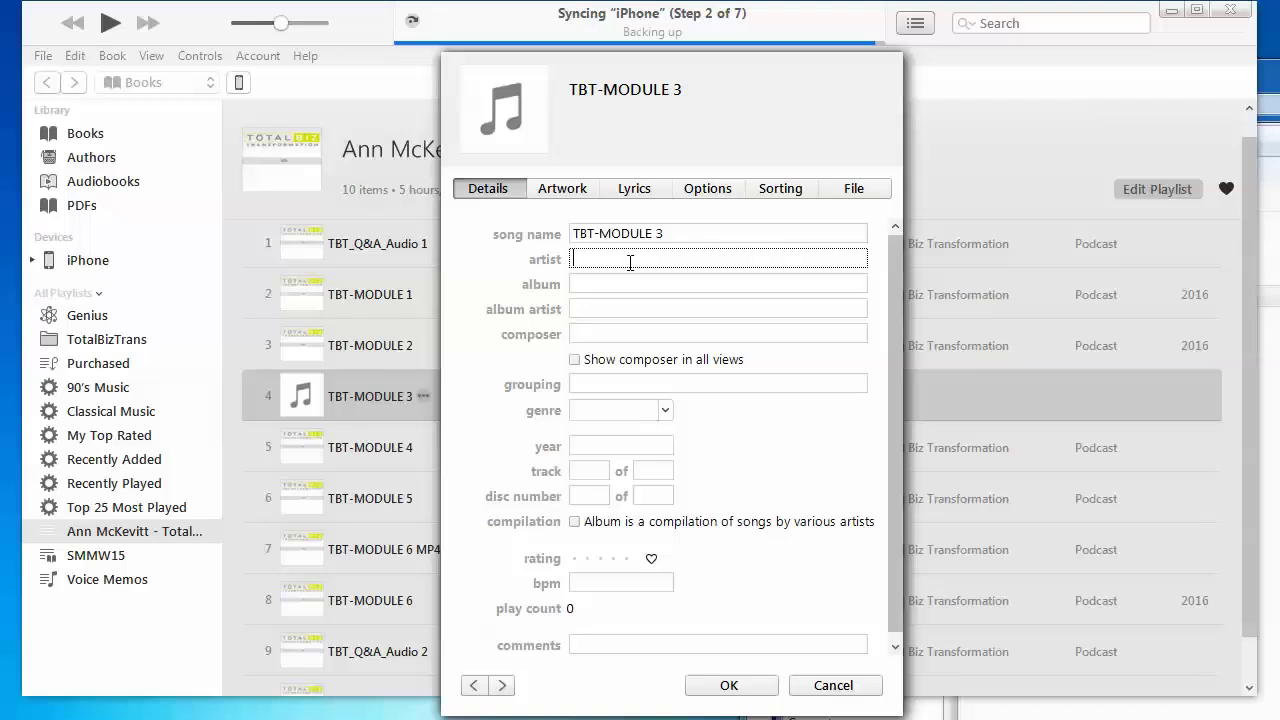
text(Ann McKevitt)
click(572, 283)
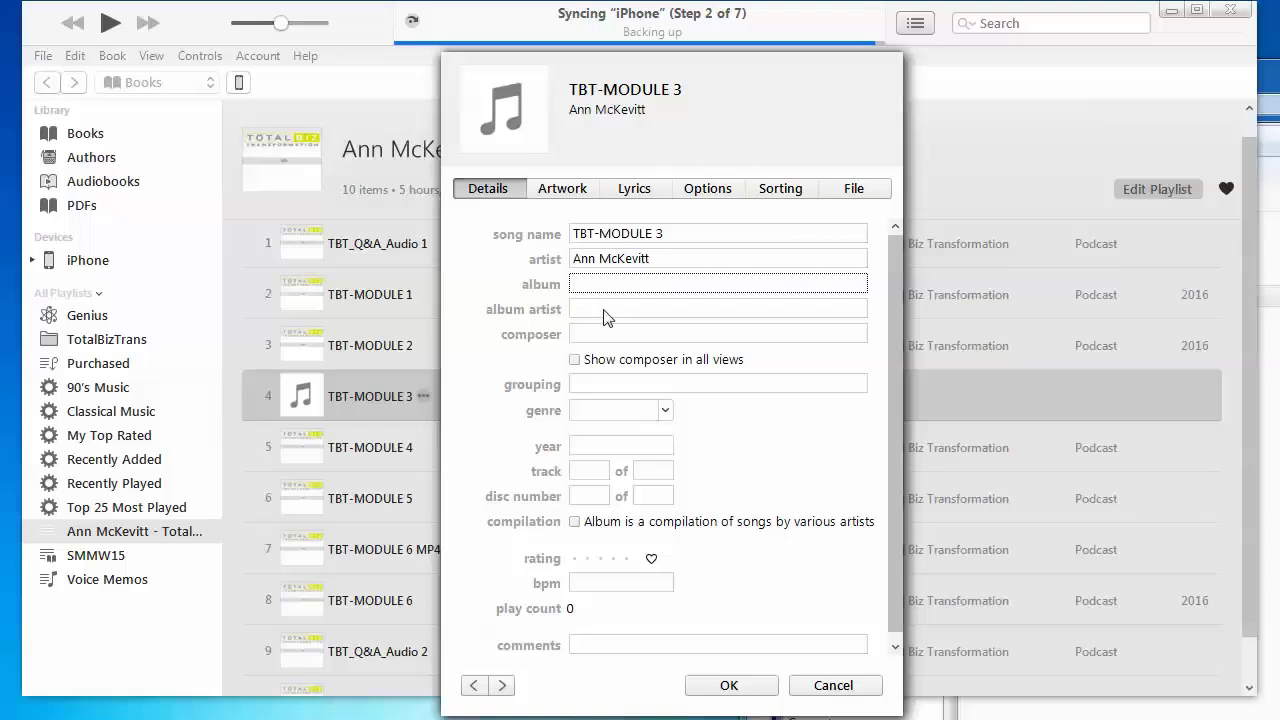
mouse_move(603, 81)
mouse_down()
mouse_move(953, 110)
mouse_move(626, 94)
mouse_up()
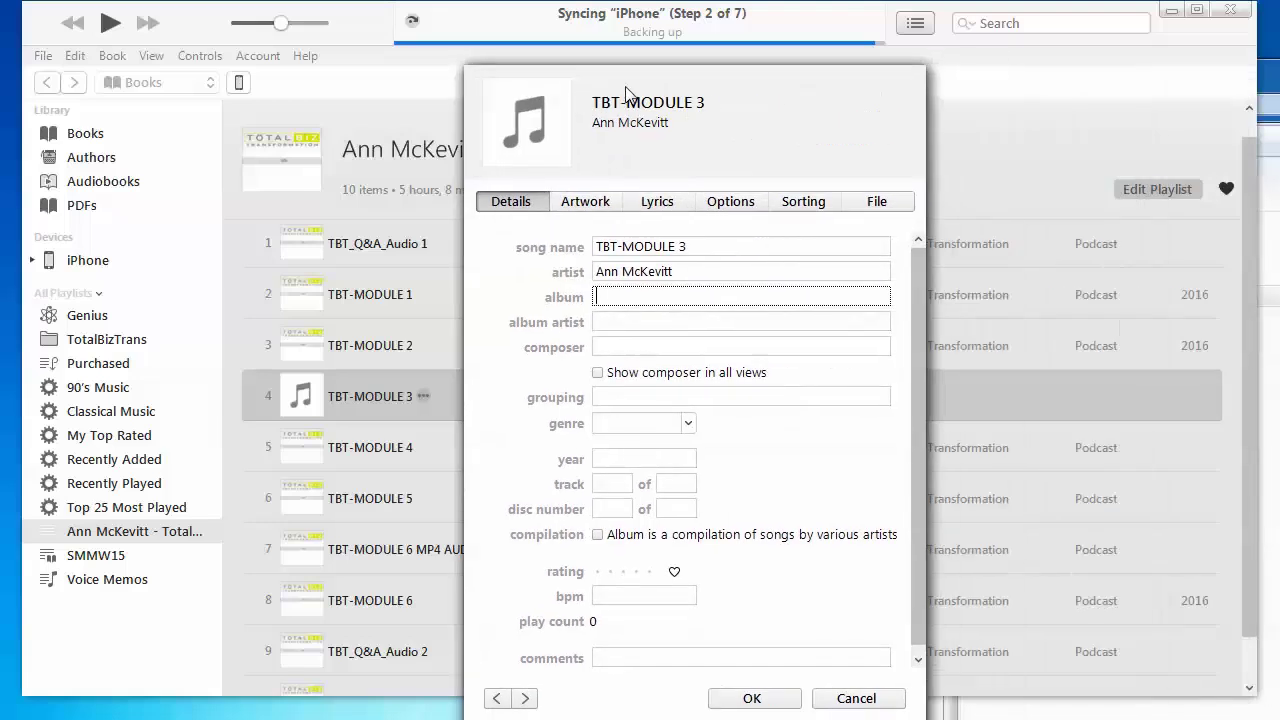
click(753, 699)
- Review TBT-MODULE 2's details and description for reference, then cancel without changes
click(430, 347)
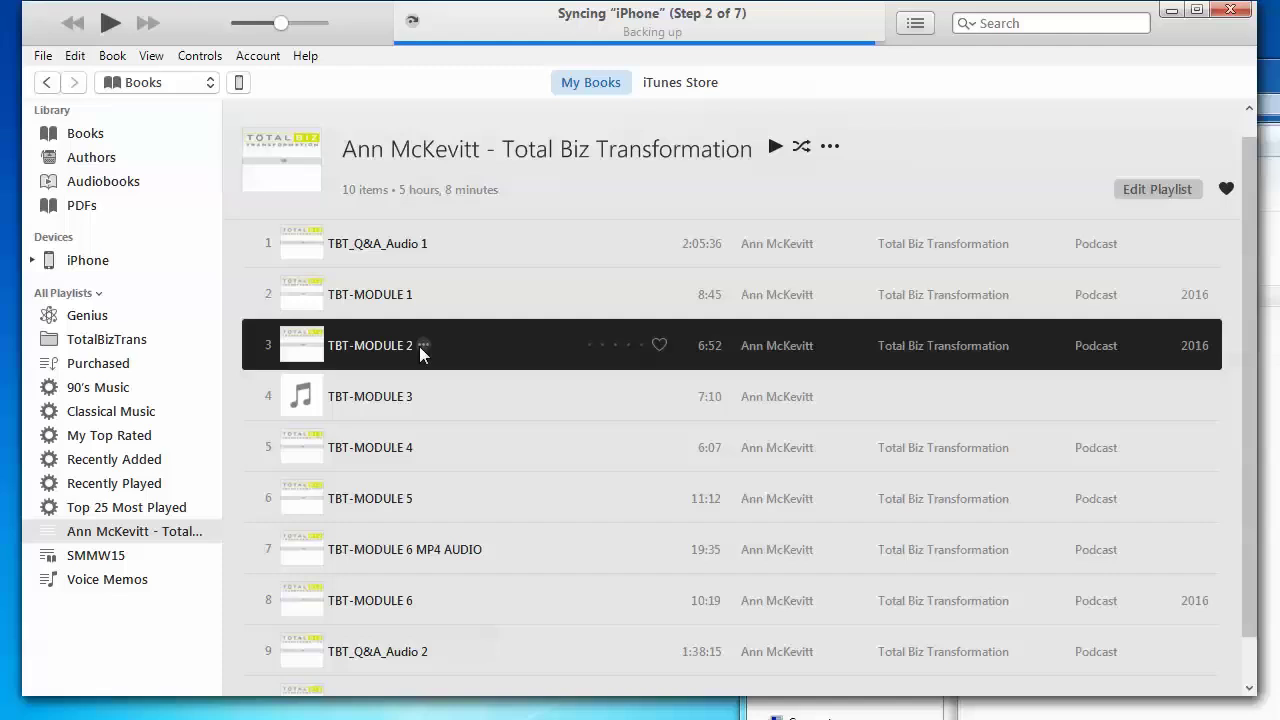
right_click(419, 345)
click(501, 432)
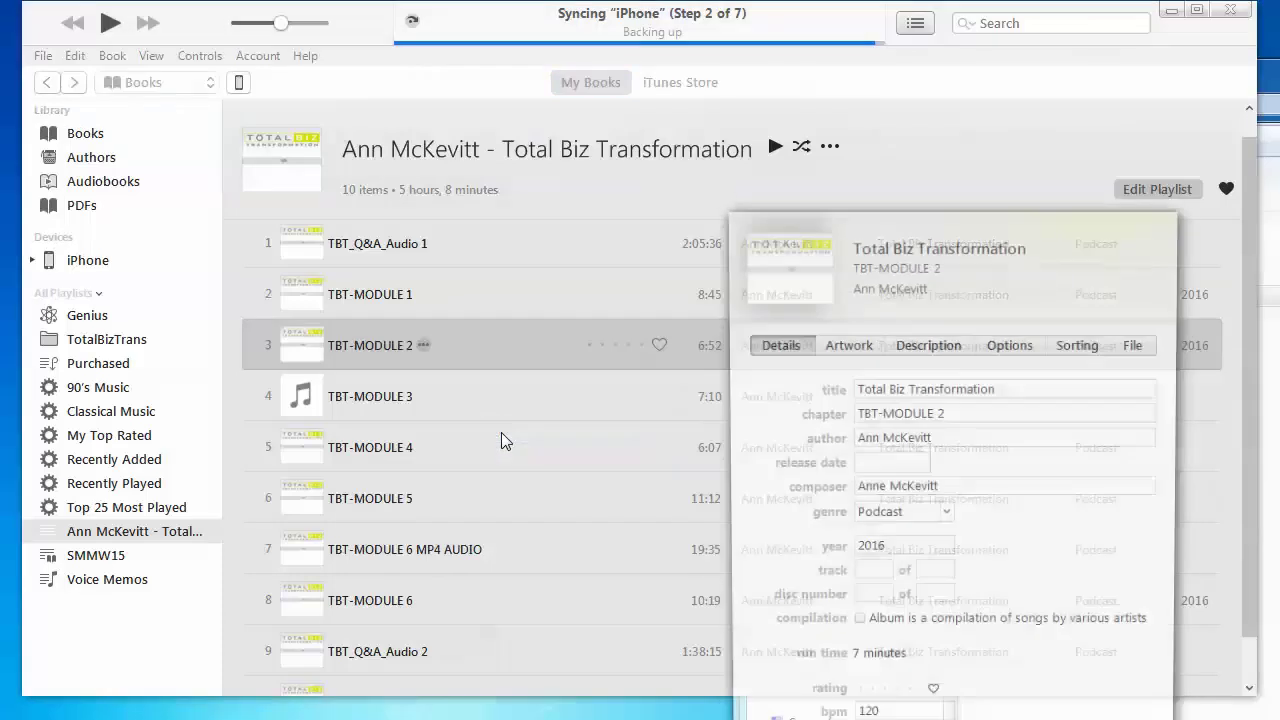
drag(918, 226, 699, 109)
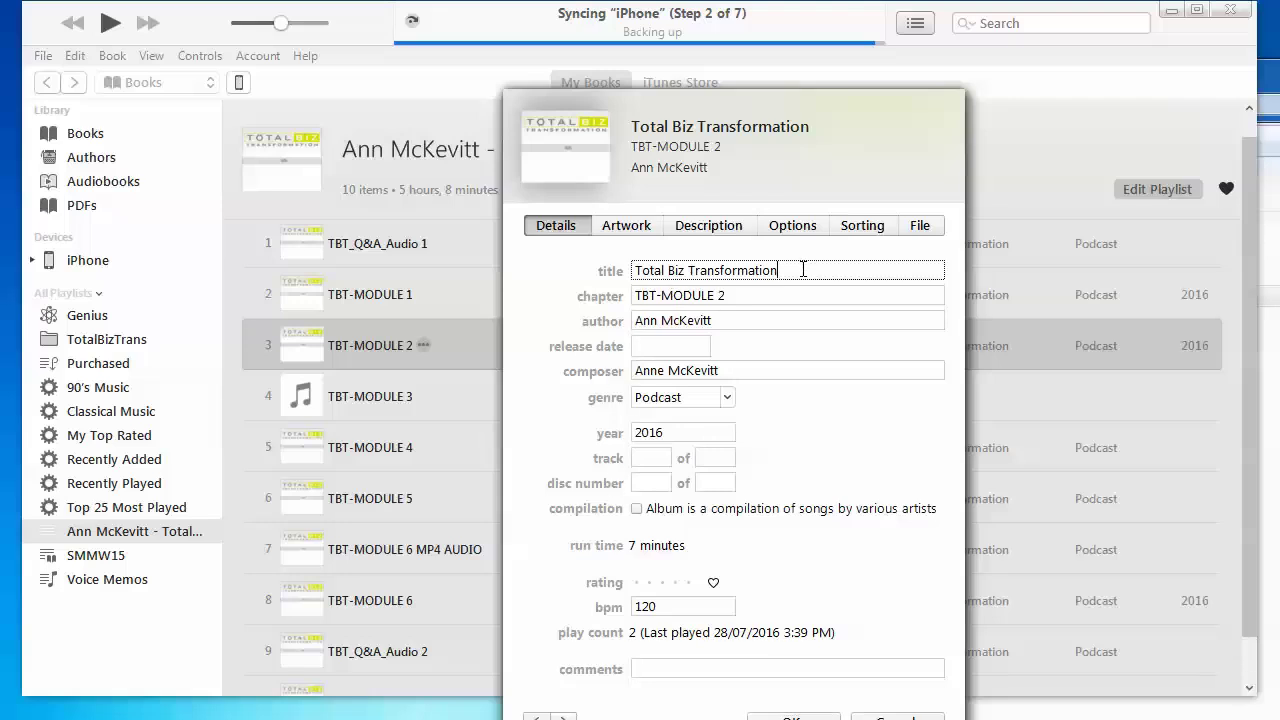
drag(804, 271, 609, 262)
key(ctrl+c)
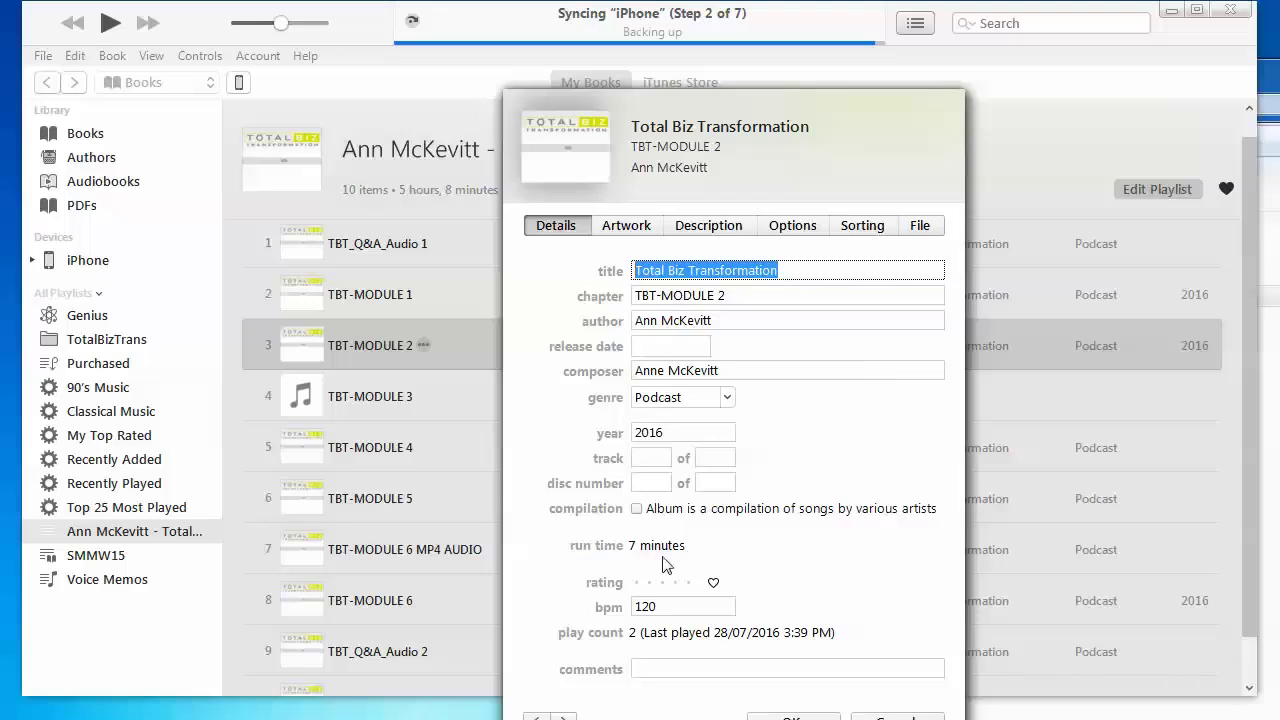
click(688, 229)
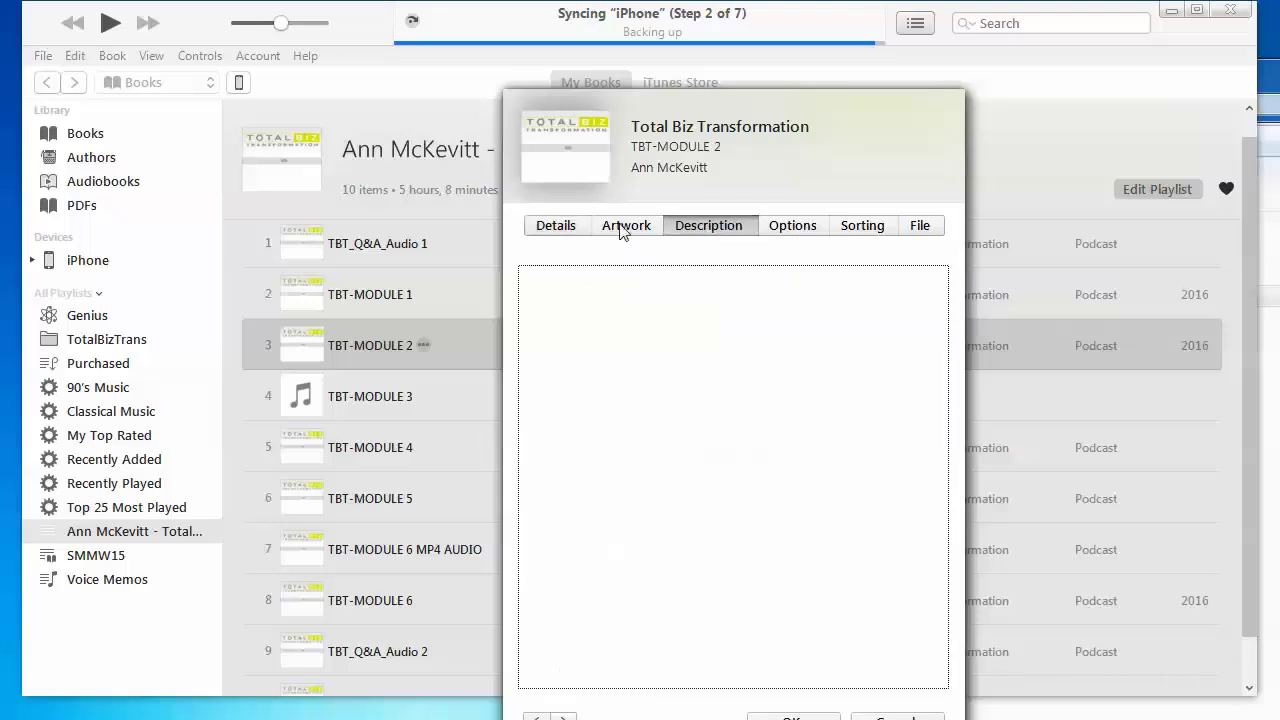
click(568, 230)
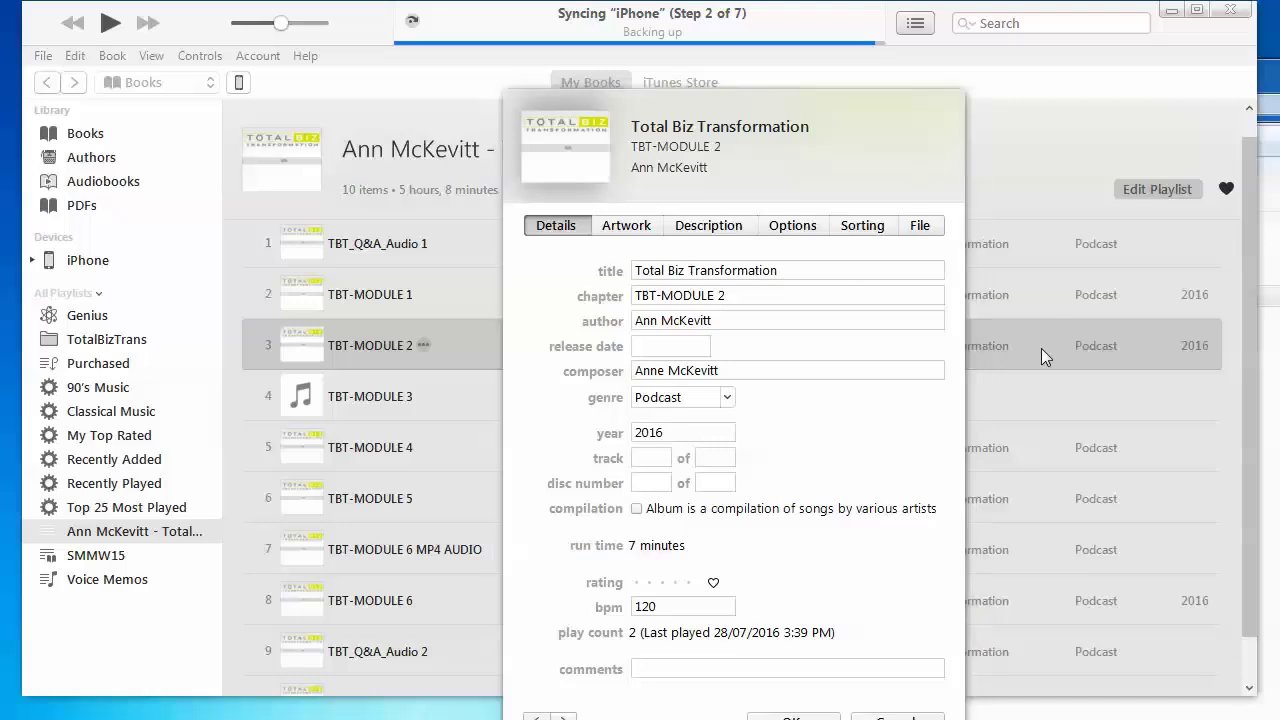
click(896, 716)
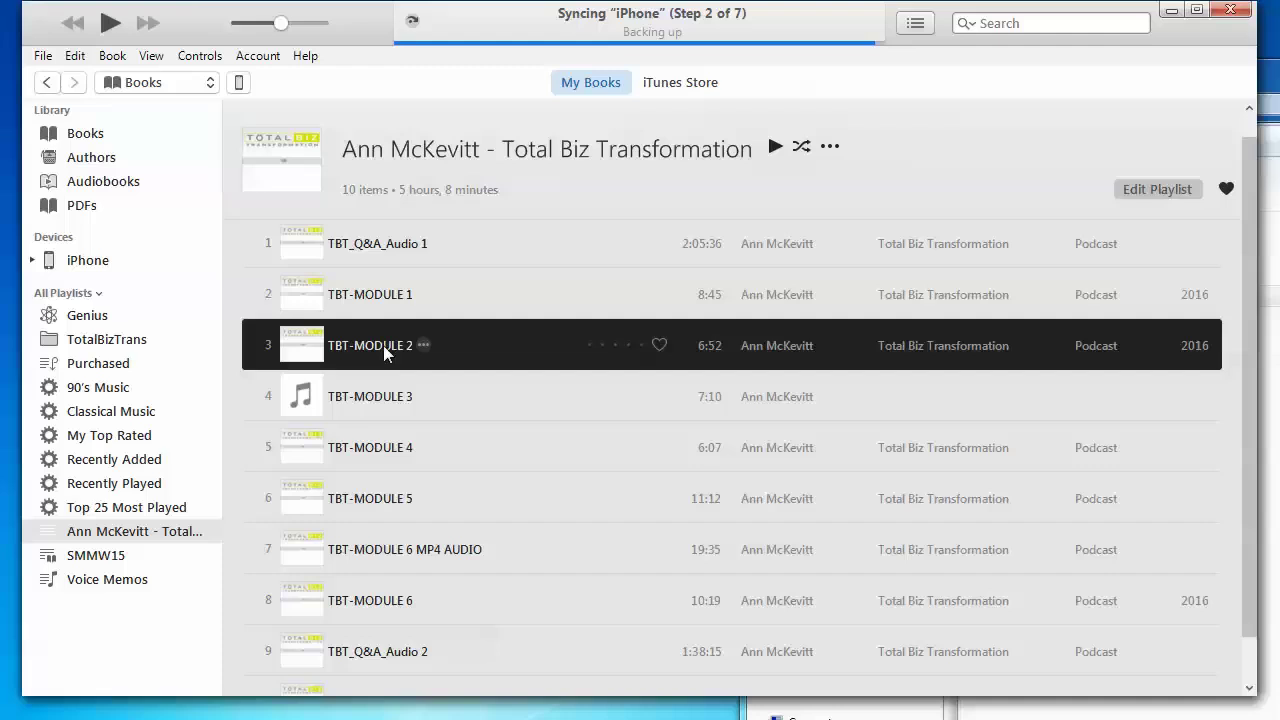
click(479, 388)
- Give TBT-MODULE 3 album Total Biz Transformation and genre Podcast
right_click(419, 397)
click(499, 558)
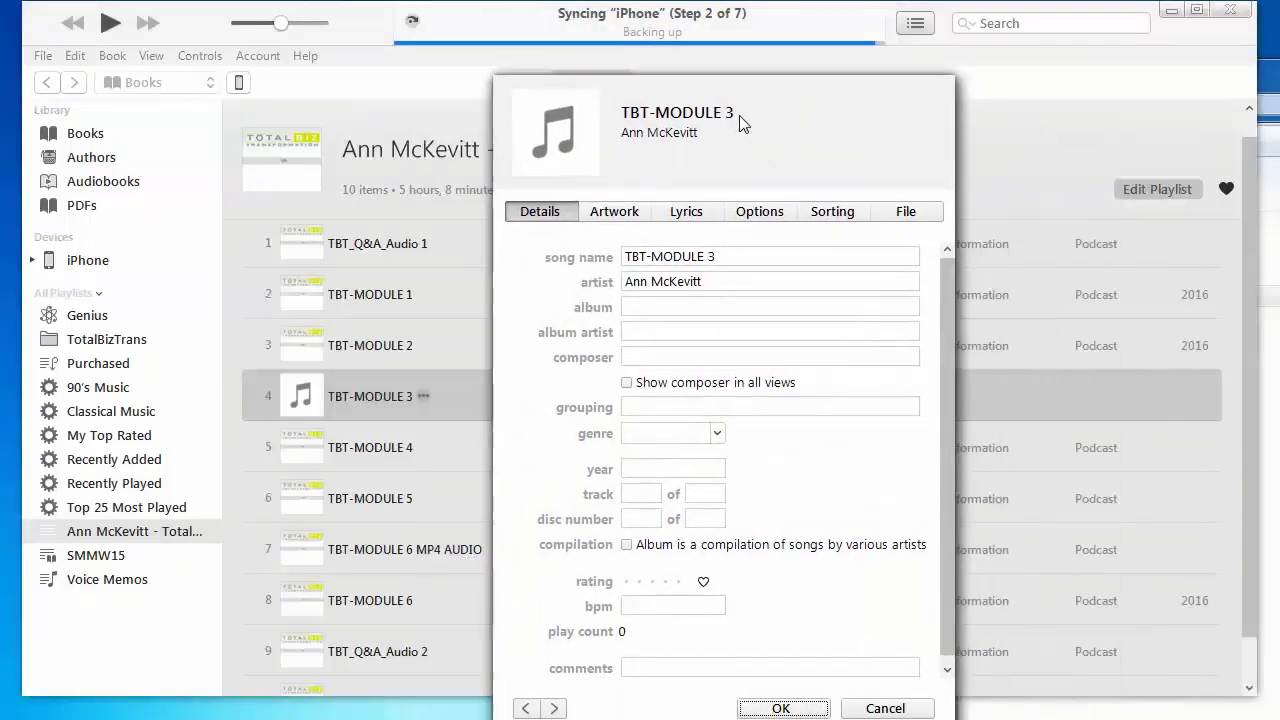
click(658, 307)
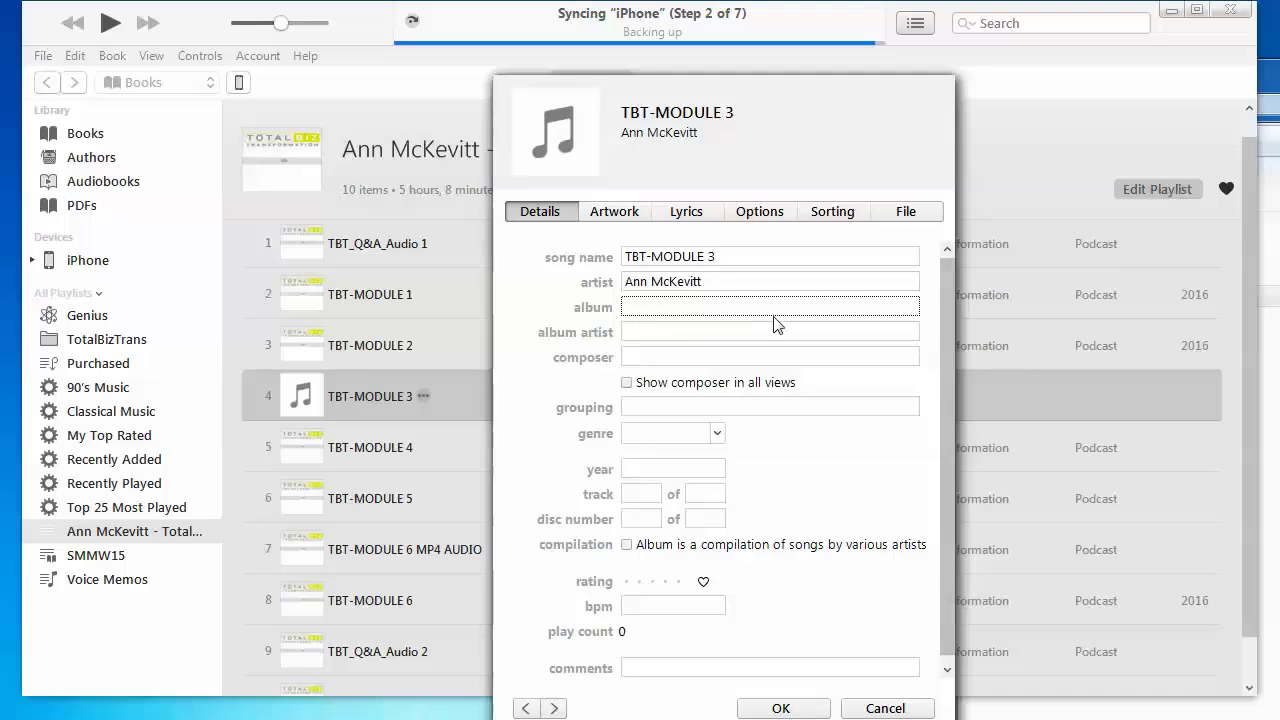
key(ctrl+v)
key(Tab)
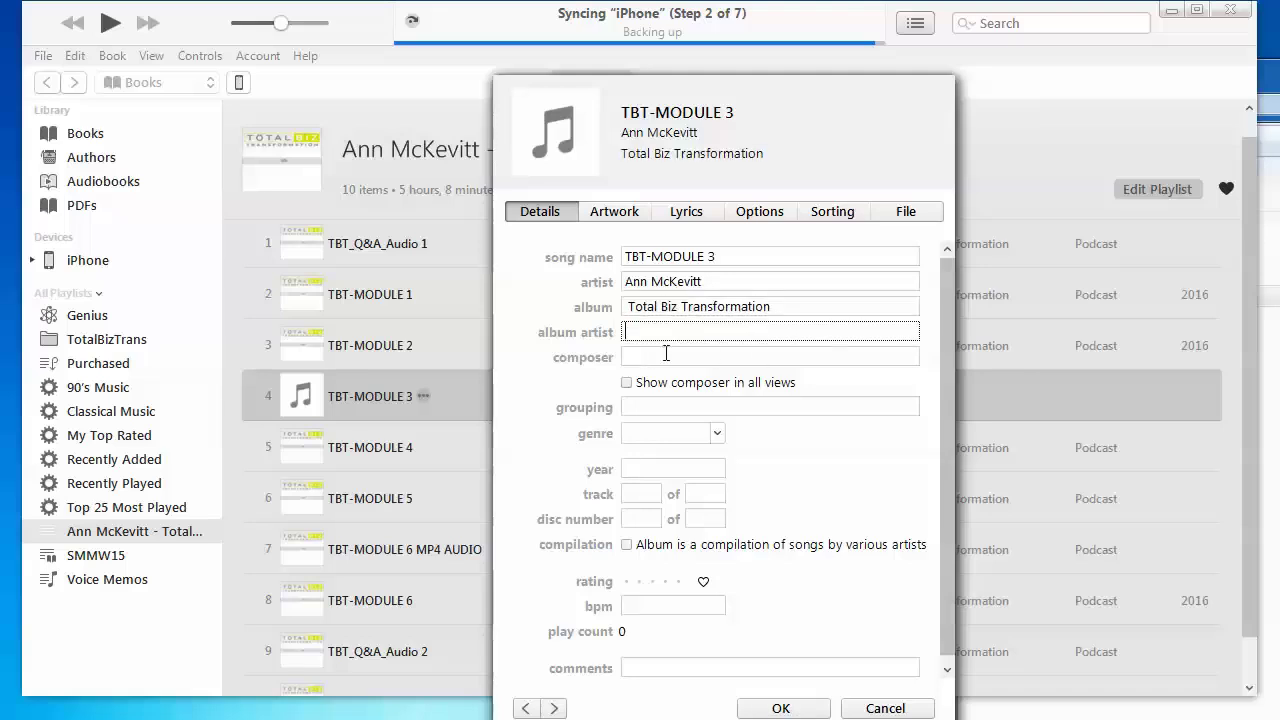
click(716, 433)
scroll(812, 507, down, 2)
scroll(790, 505, down, 6)
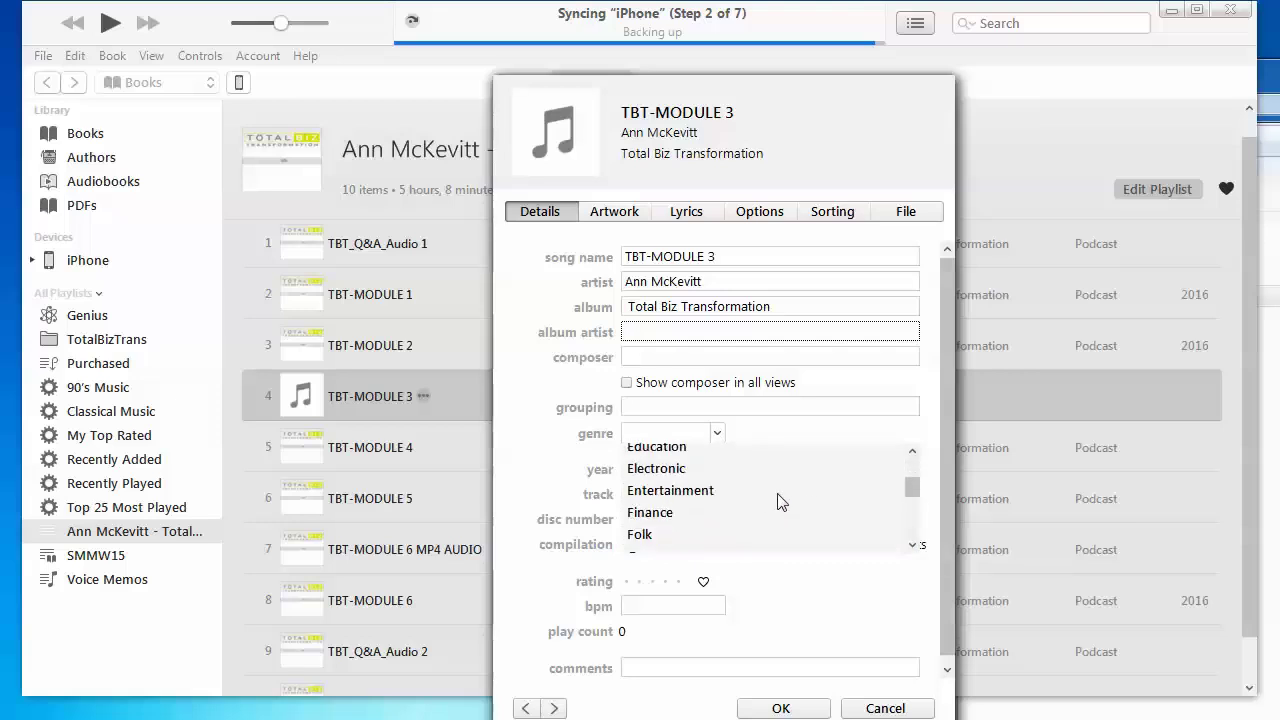
scroll(716, 513, down, 5)
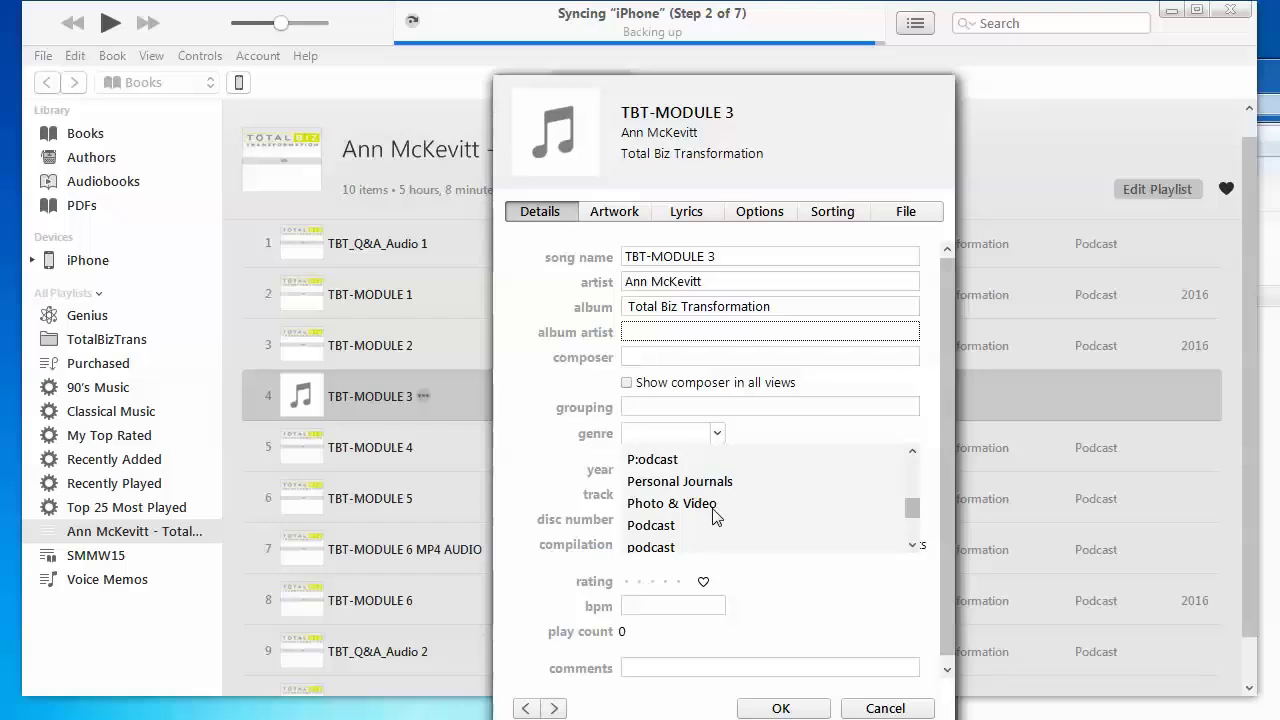
click(648, 527)
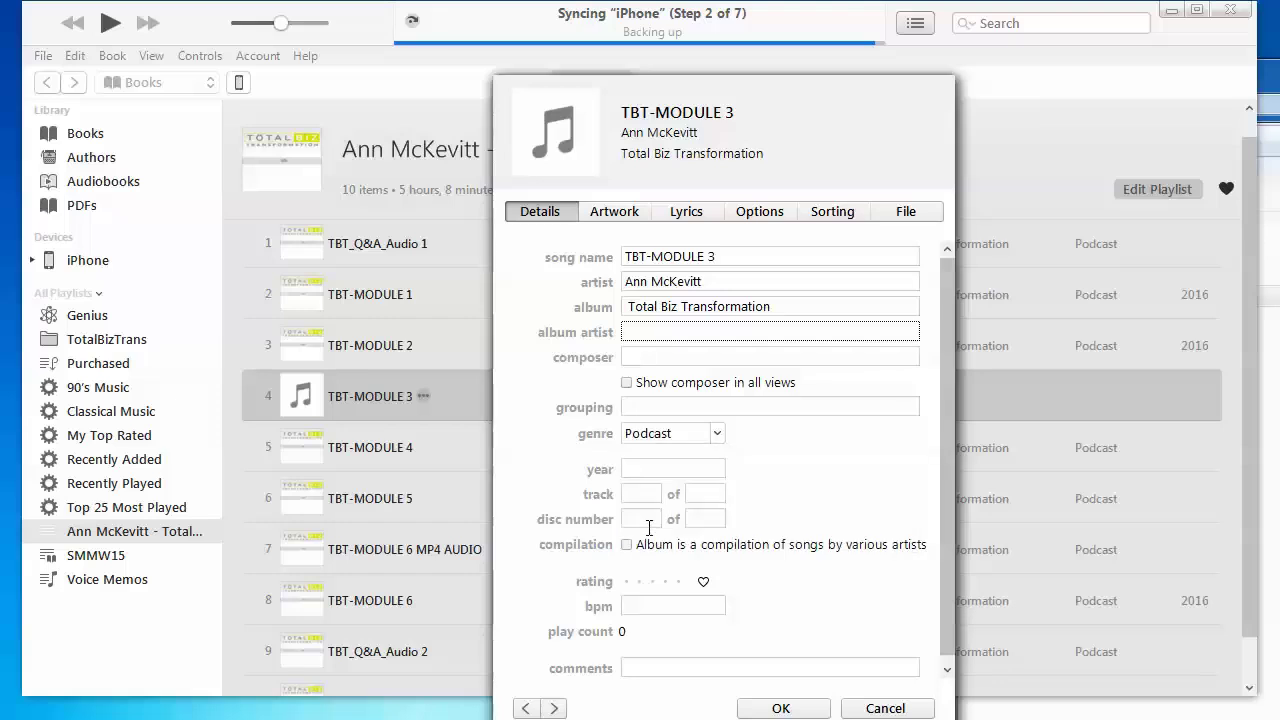
- Add the dated Total Biz Transformation logo image from AA Temp as TBT-MODULE 3's artwork
click(630, 214)
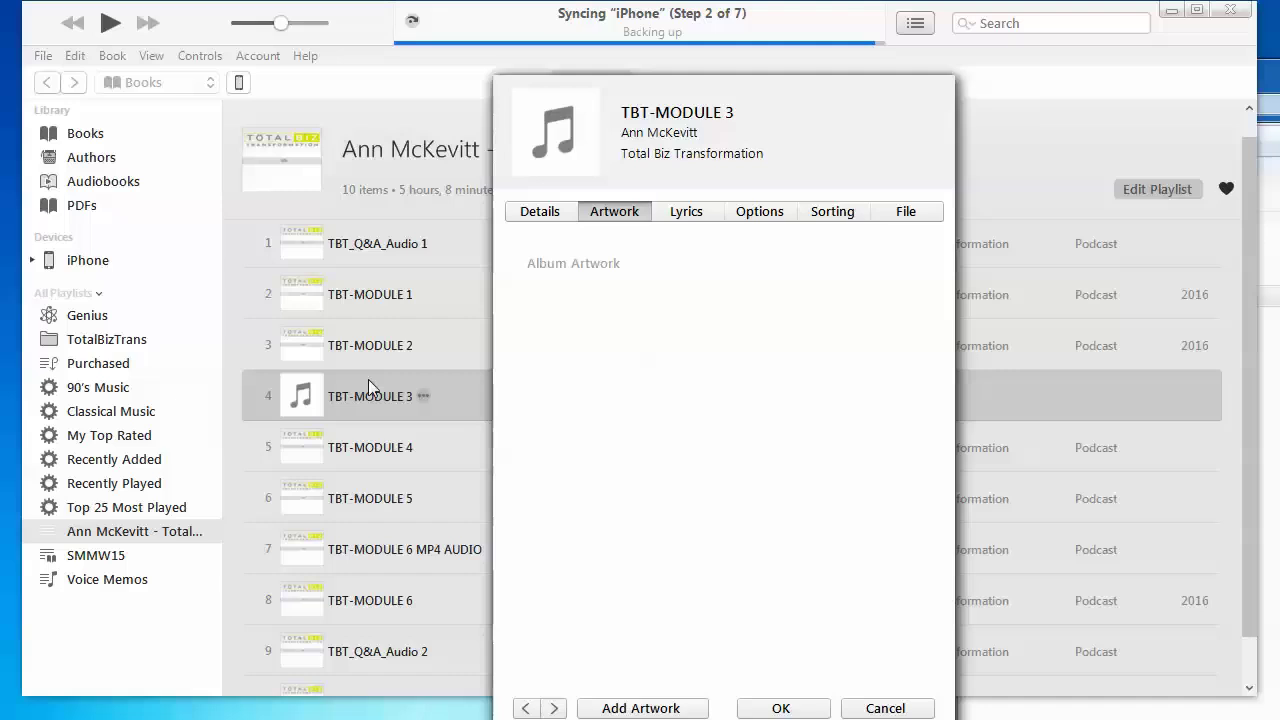
click(646, 709)
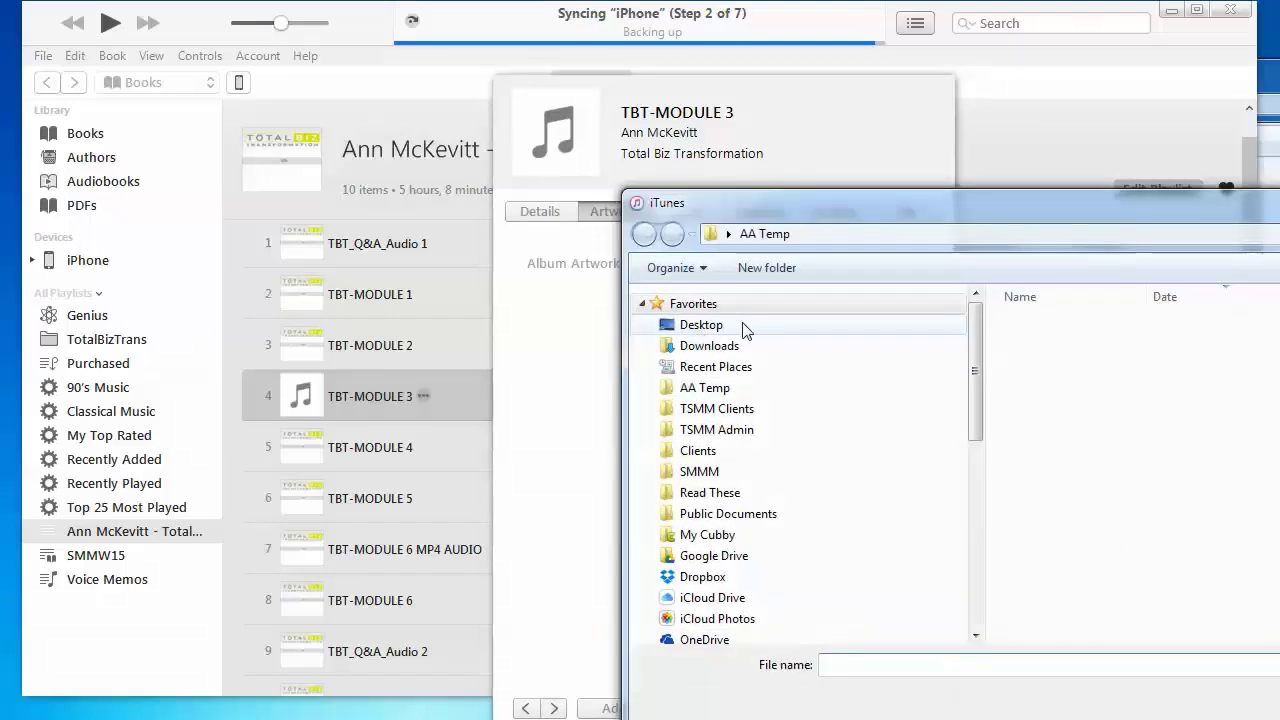
click(793, 395)
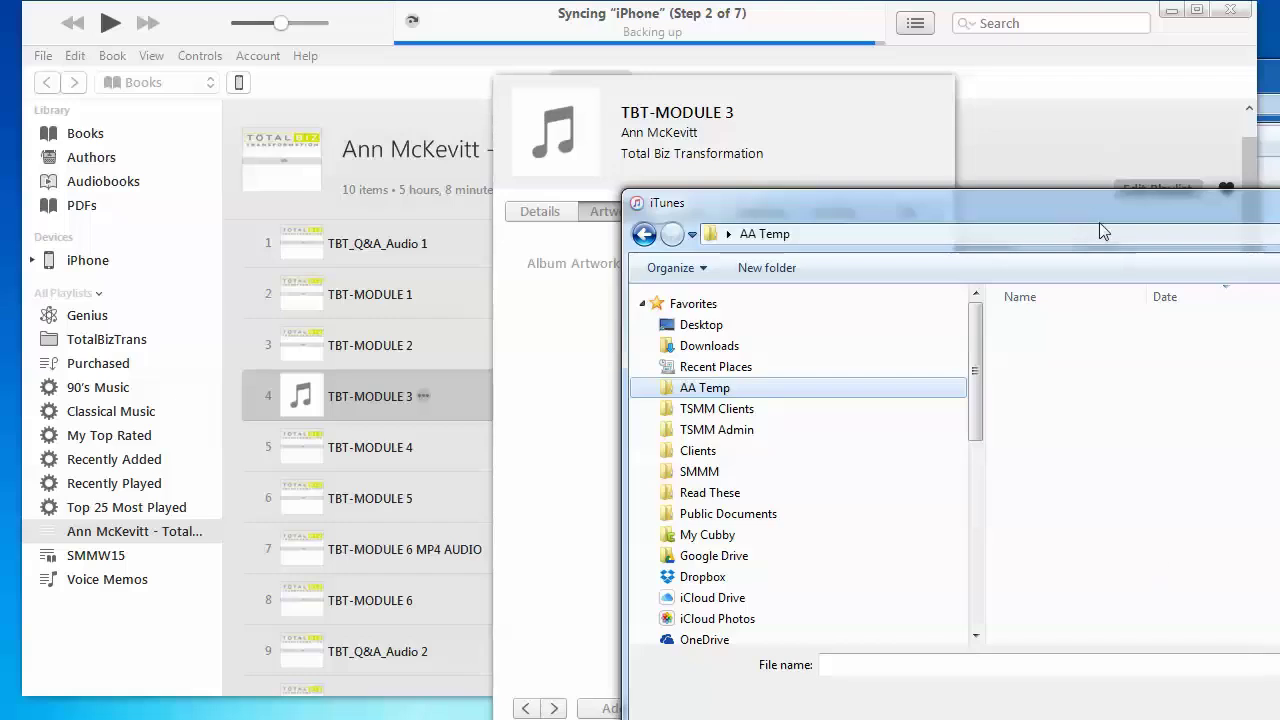
mouse_move(1104, 231)
mouse_down()
mouse_move(1279, 200)
mouse_move(1279, 168)
mouse_move(921, 167)
mouse_up()
scroll(1030, 430, down, 1)
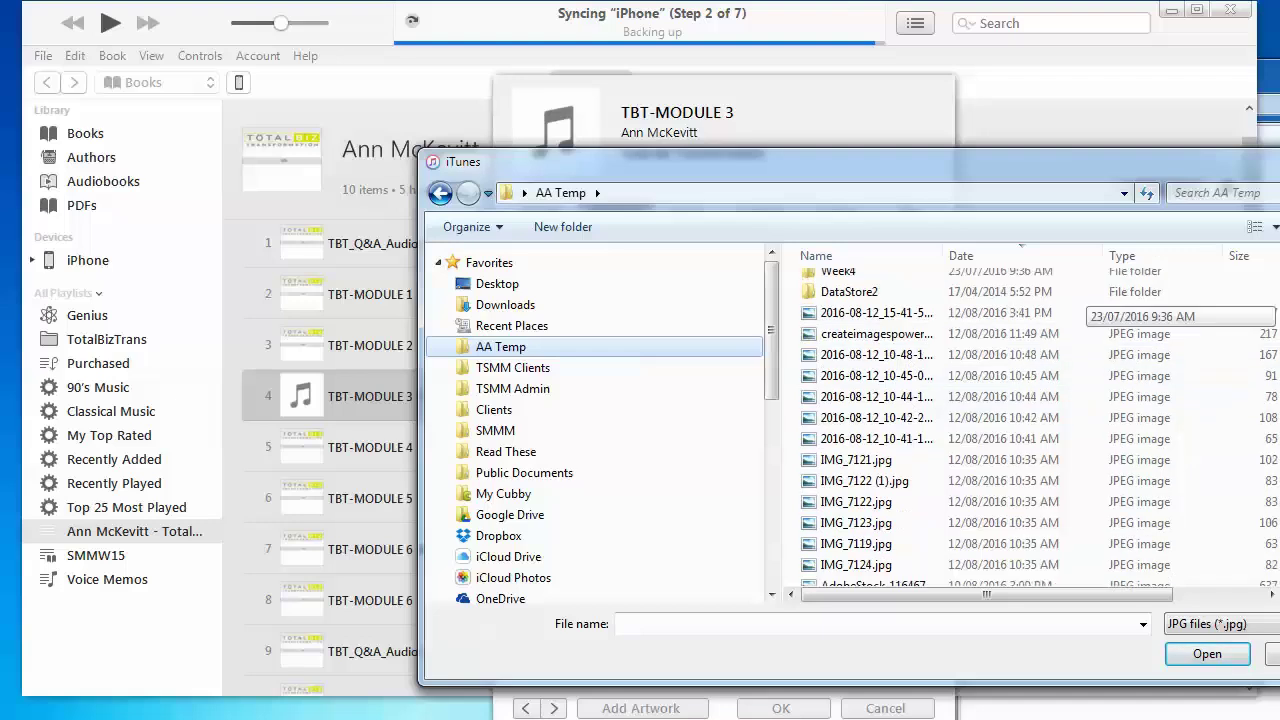
scroll(912, 407, down, 10)
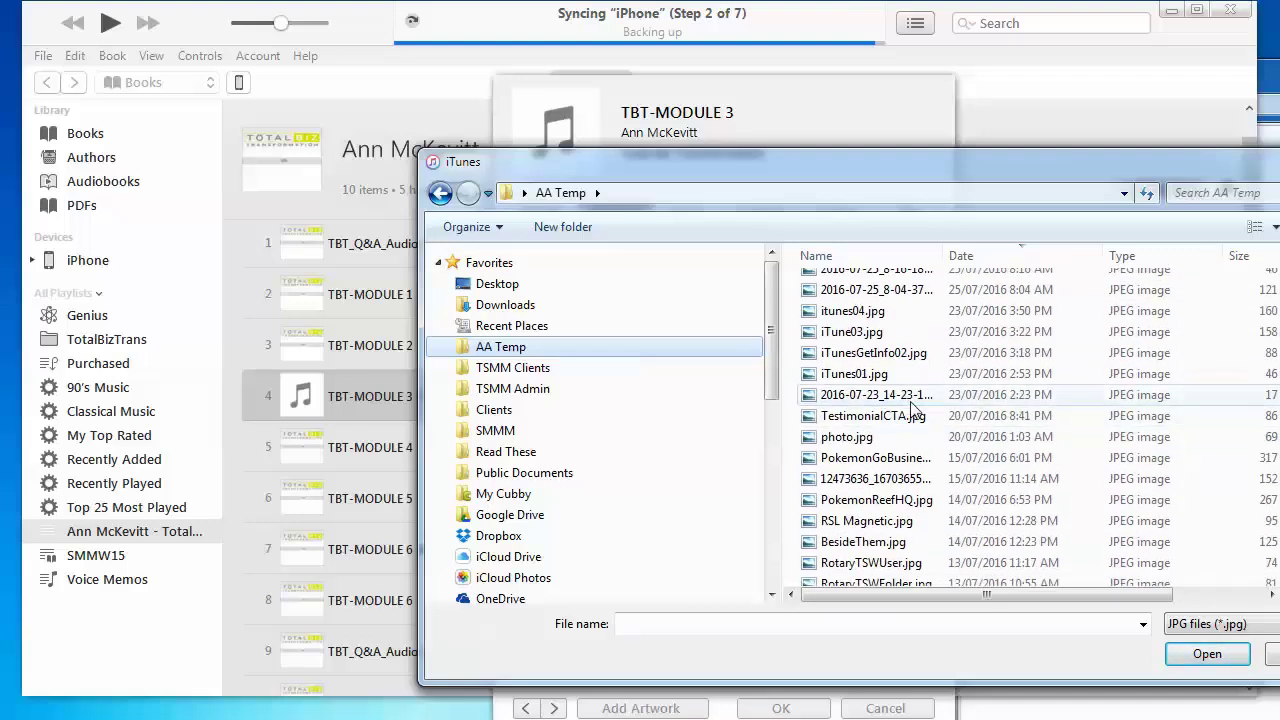
click(909, 402)
click(1203, 650)
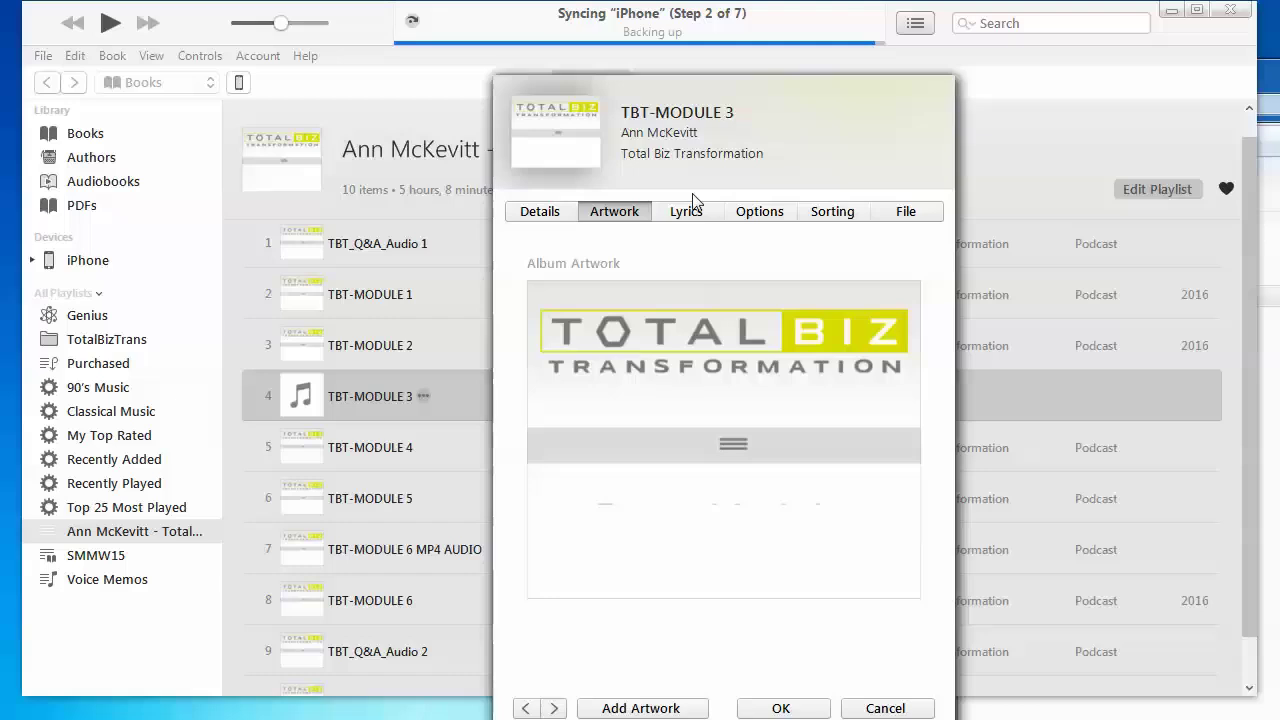
- Set TBT-MODULE 3's media kind to Audiobook and save its info
click(771, 213)
click(650, 258)
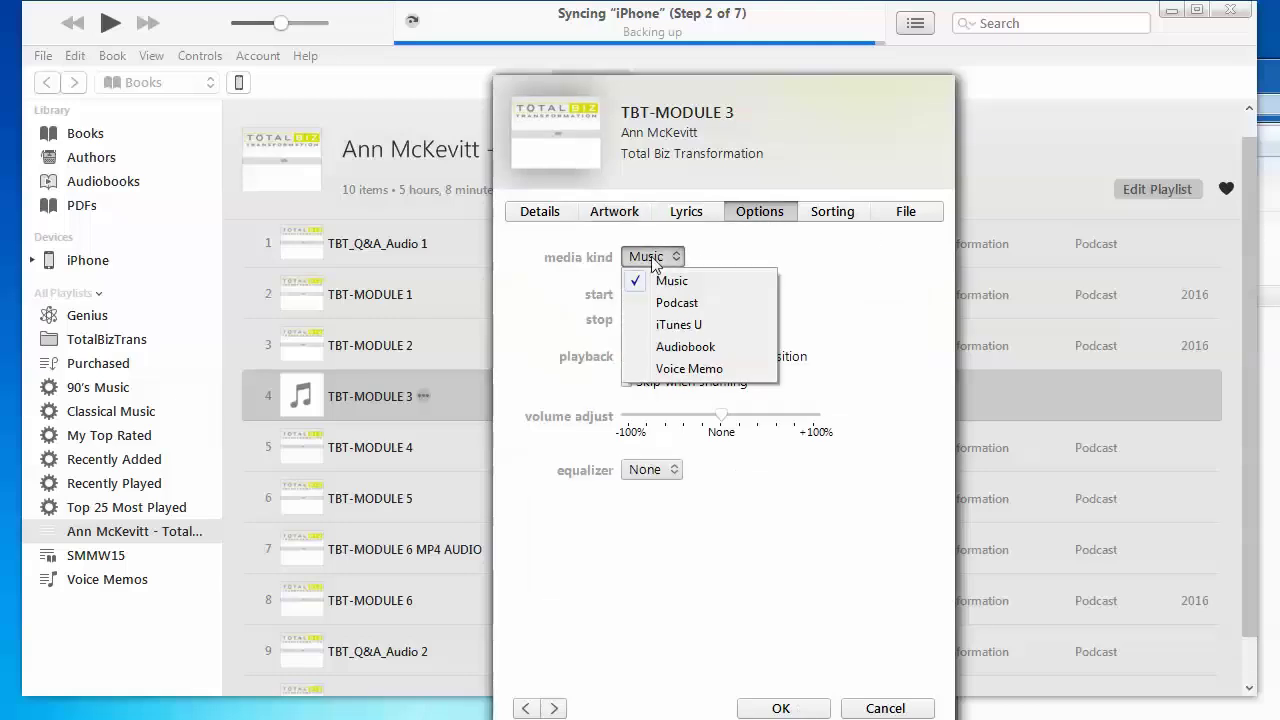
click(665, 350)
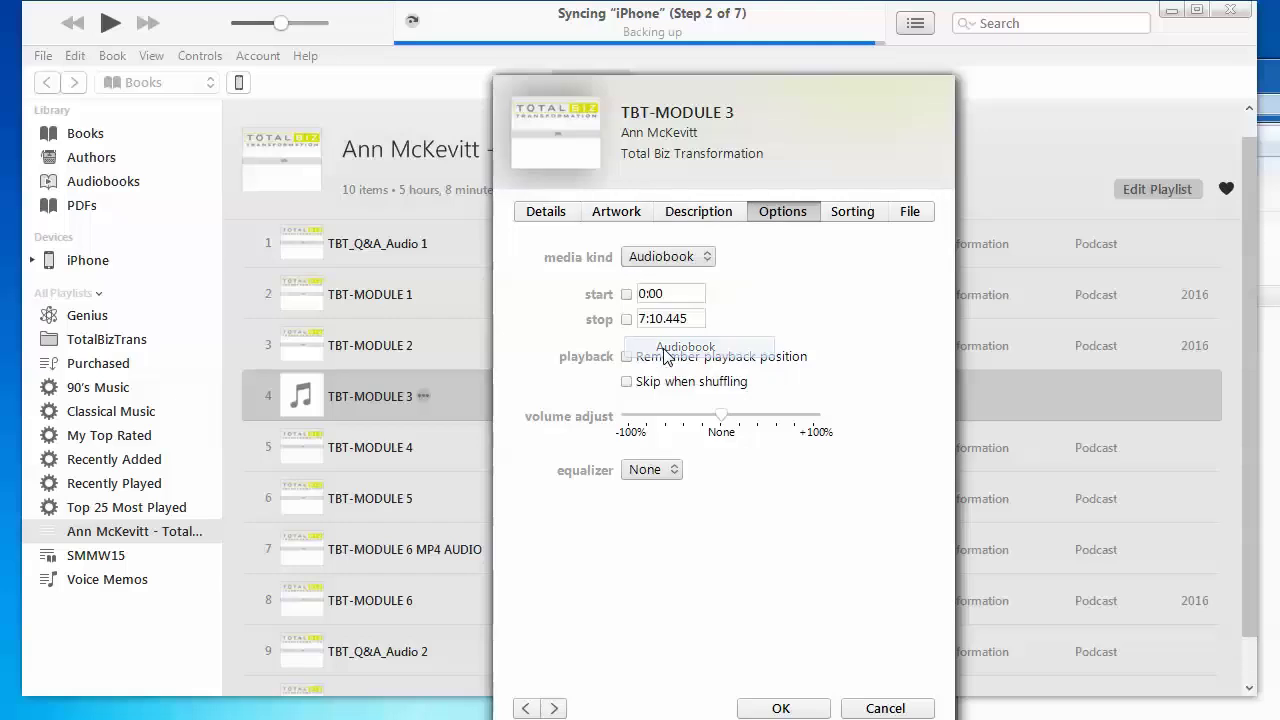
click(781, 708)
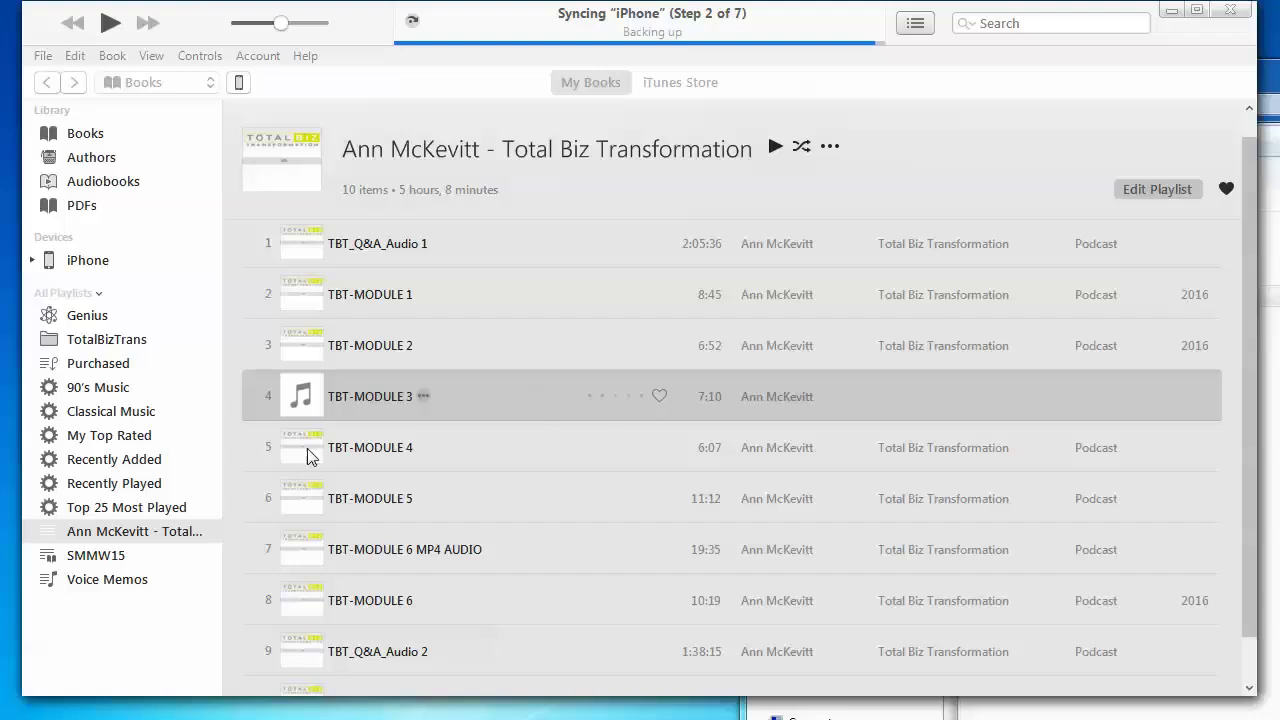
- Refresh the Total Biz playlist by switching to Top 25 Most Played and back, keeping its name
click(72, 533)
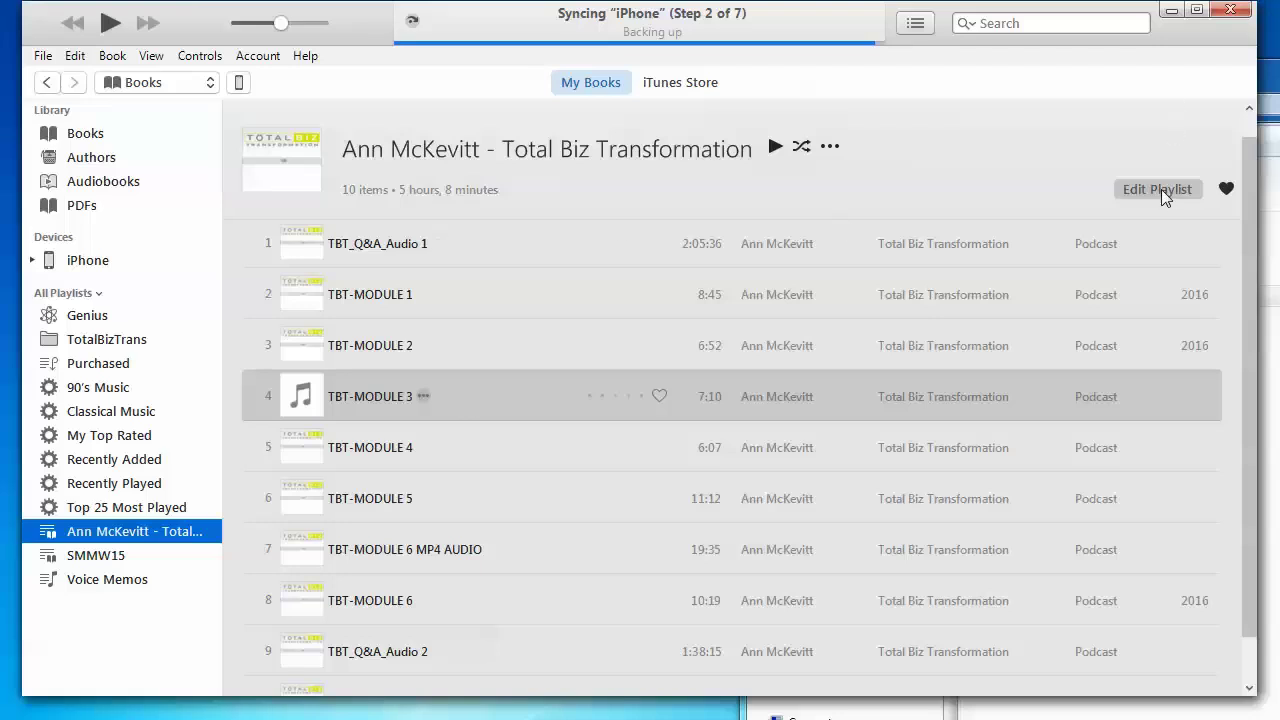
click(122, 512)
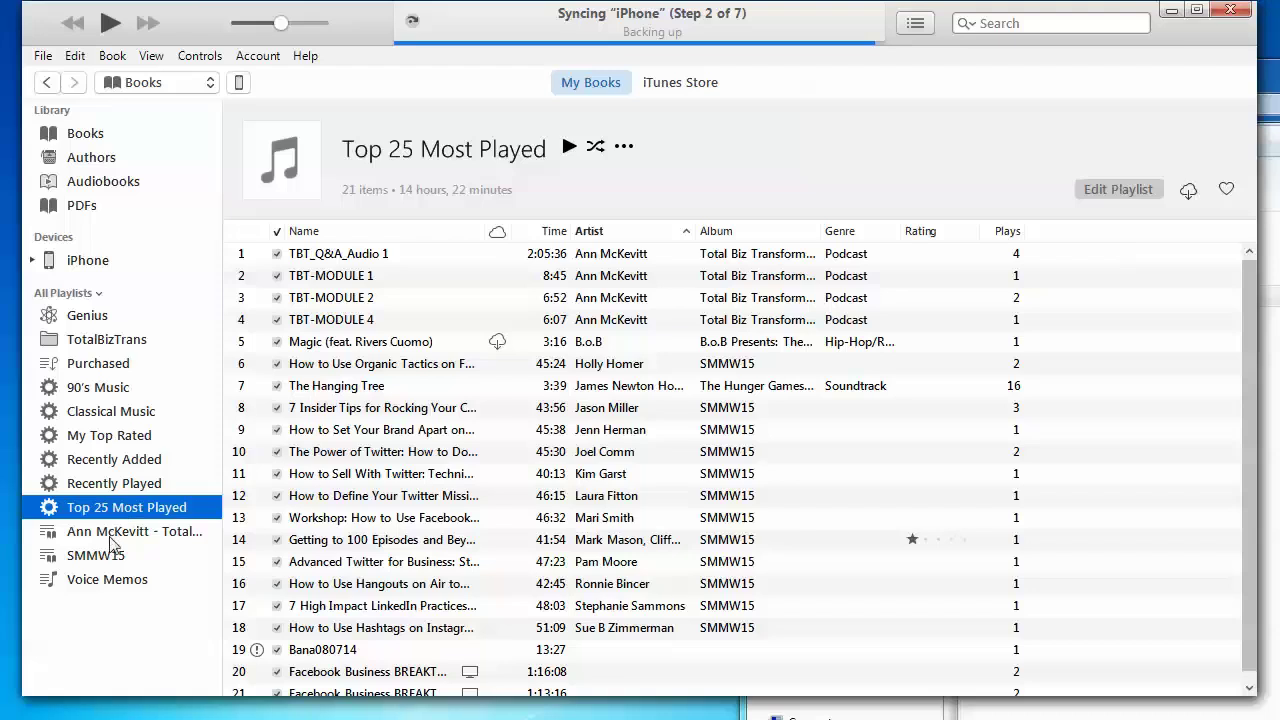
double_click(116, 534)
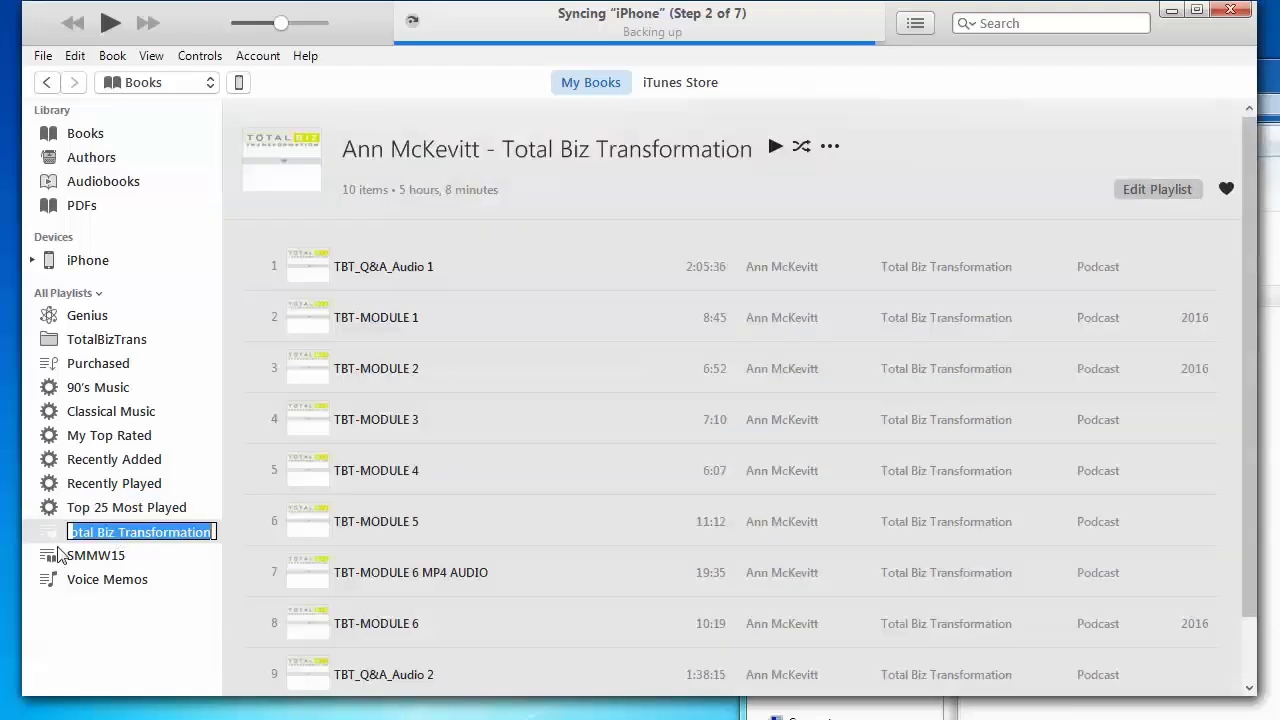
key(Return)
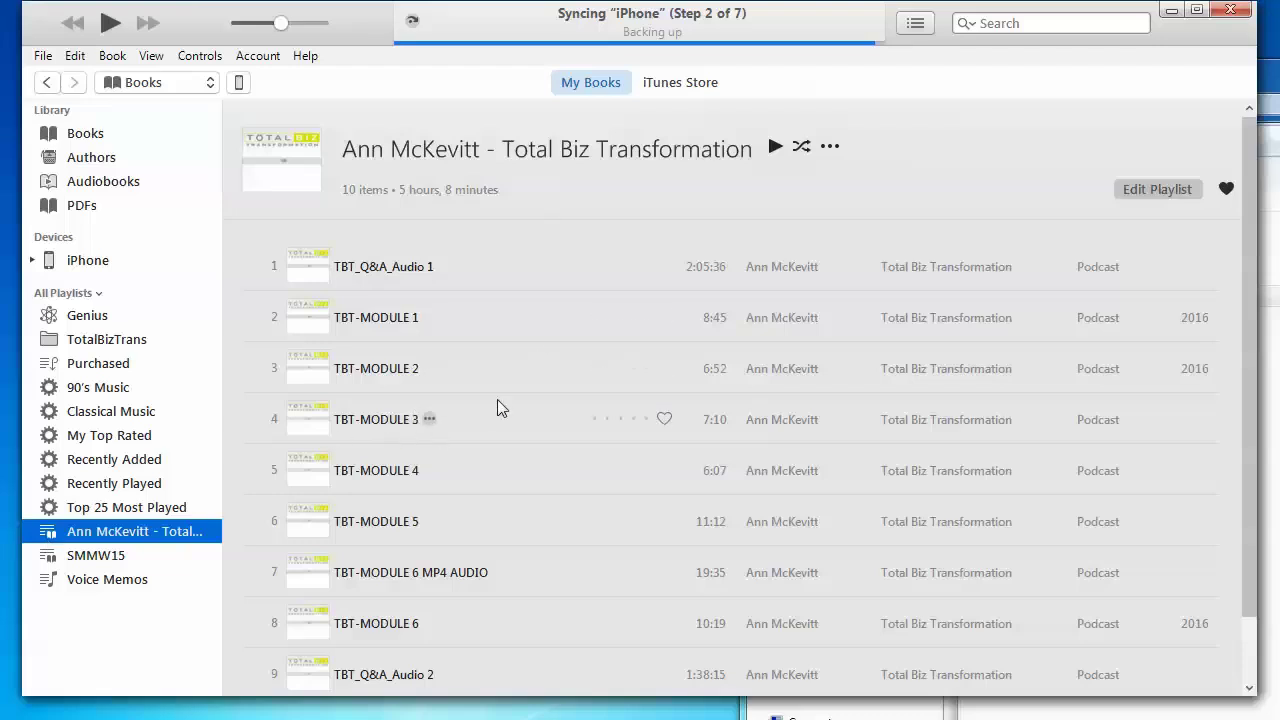
scroll(497, 447, down, 2)
scroll(497, 447, up, 2)
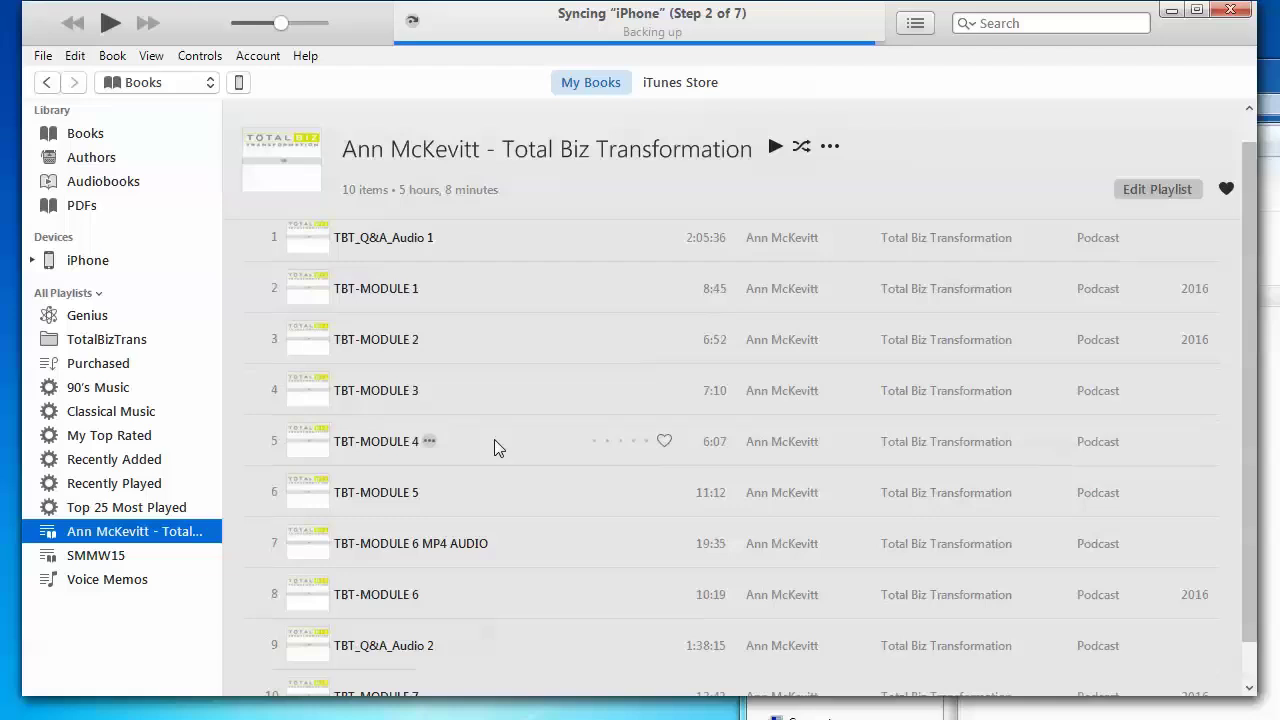
- Show the iPhone's Audiobooks sync settings down to the included Total Biz playlist
click(240, 85)
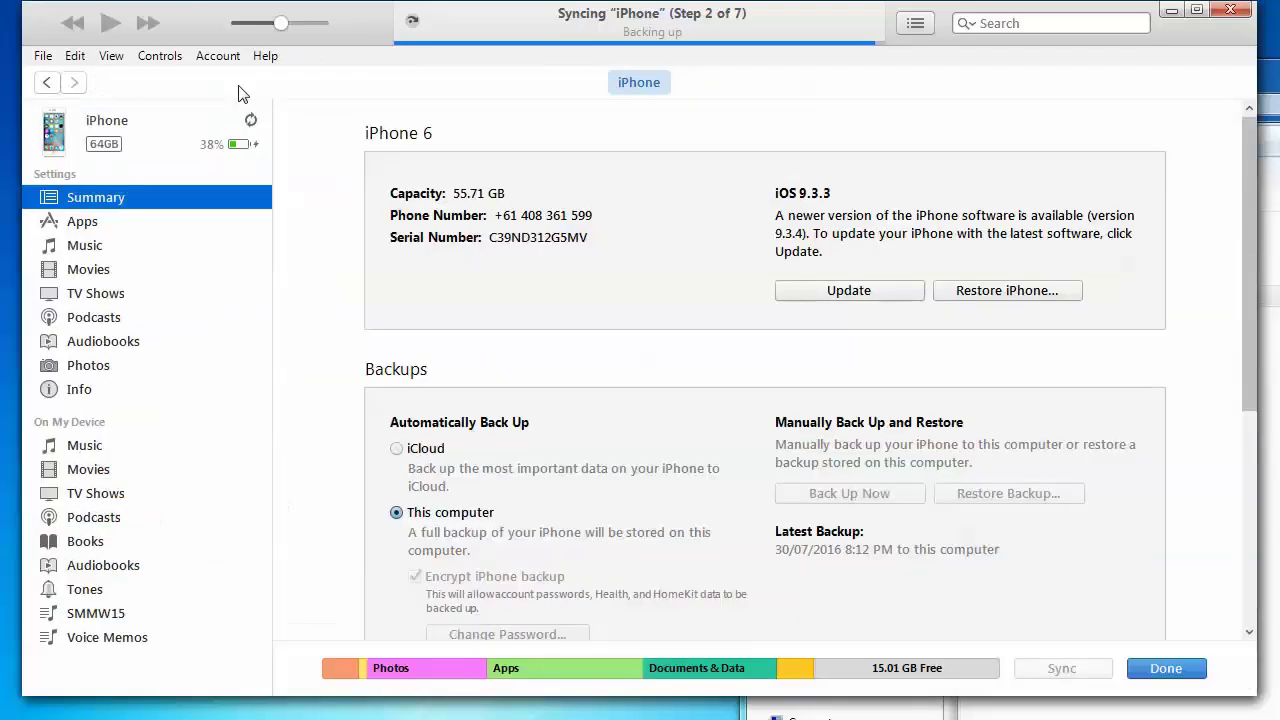
click(104, 350)
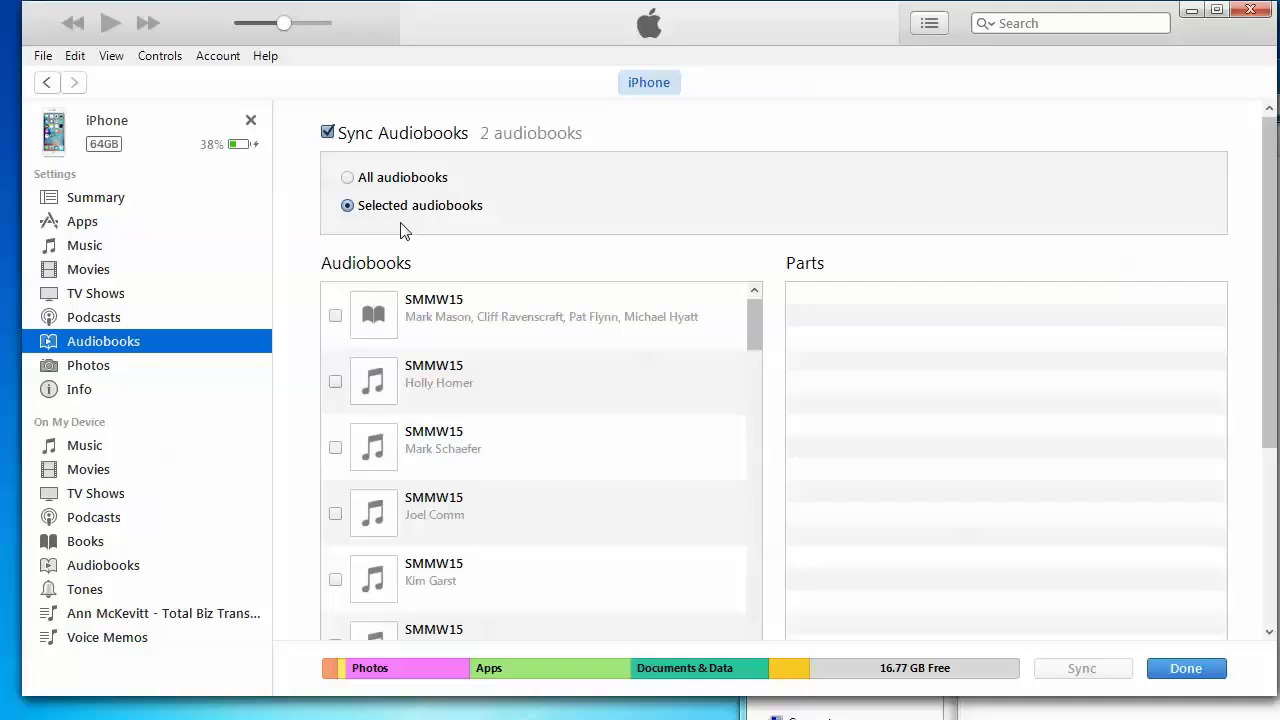
scroll(290, 312, down, 3)
scroll(297, 313, down, 2)
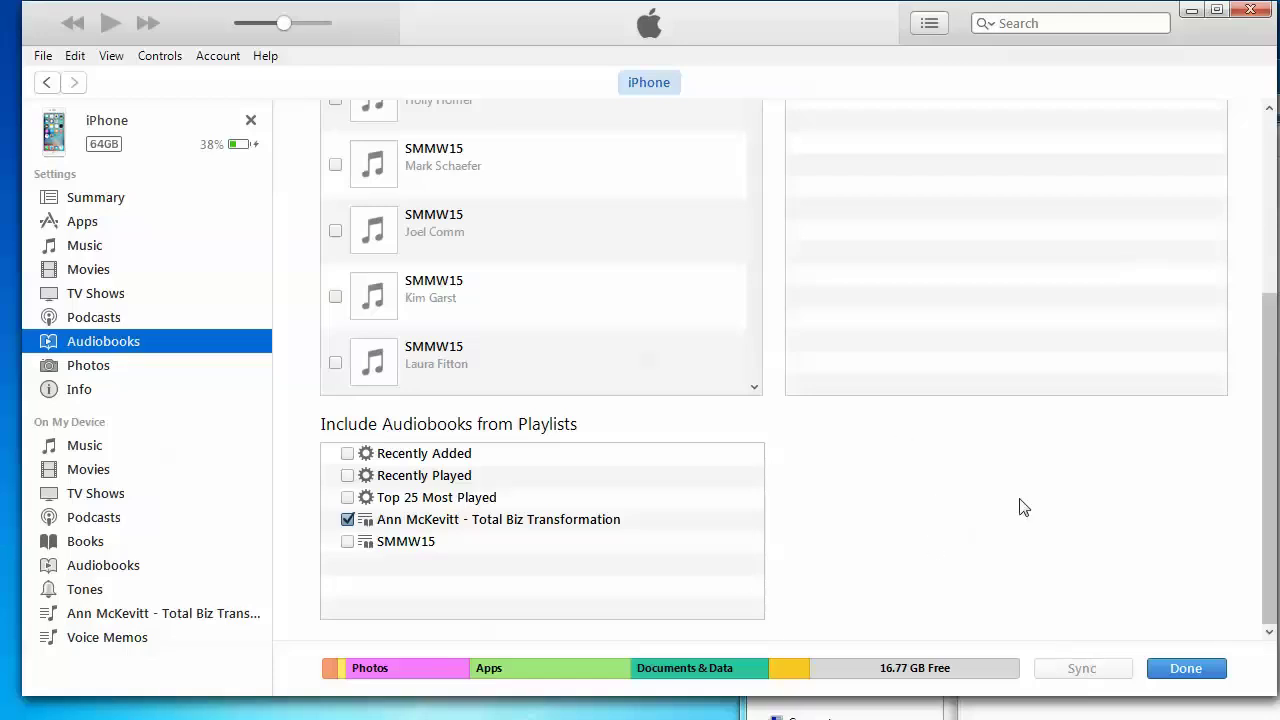
- Show the iPhone's 10 audiobooks including TBT-MODULE 3, then switch to the Total Biz folder
click(88, 568)
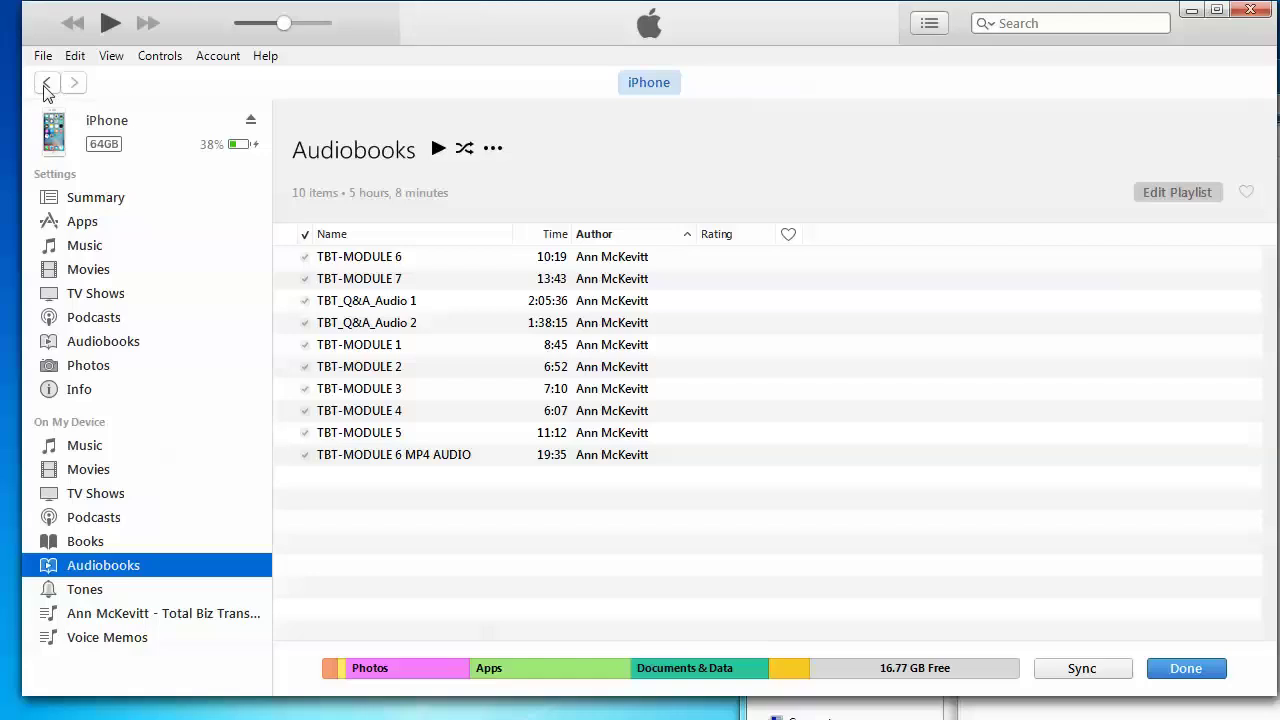
key(alt+Tab)
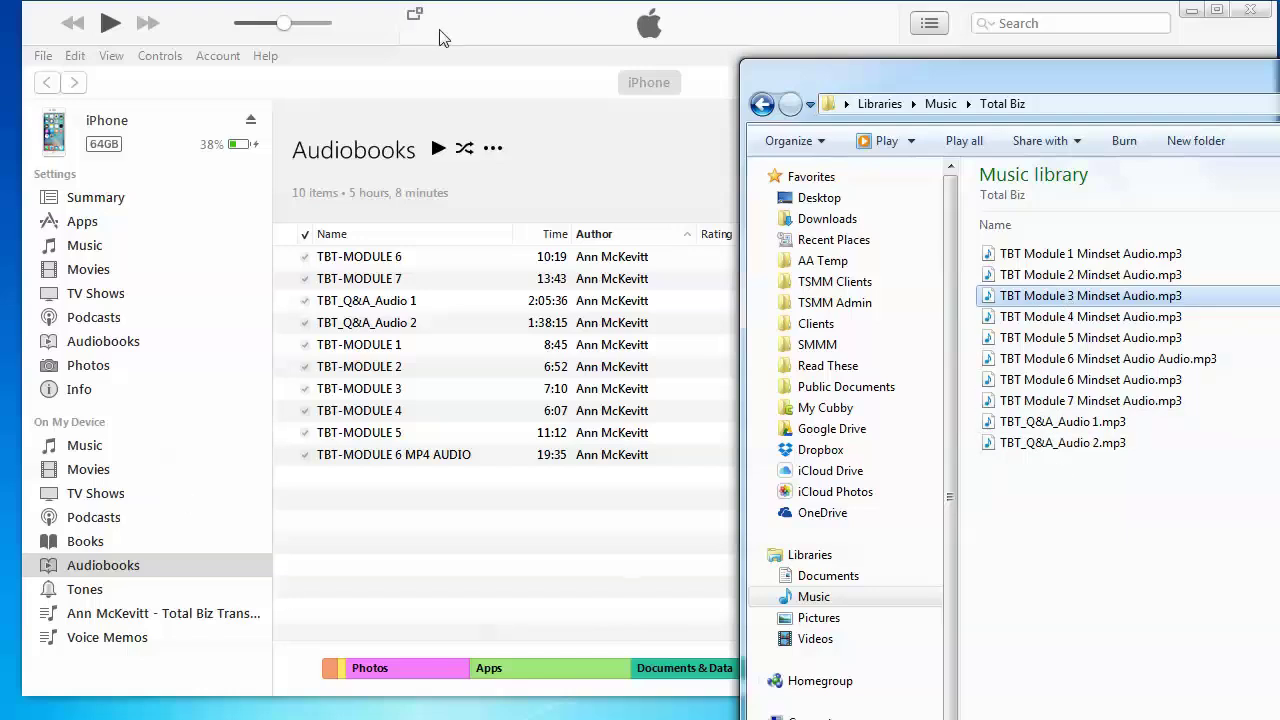
- Return to iTunes, showing 10 iPhone audiobooks totalling 5 hours 8 minutes
click(490, 25)
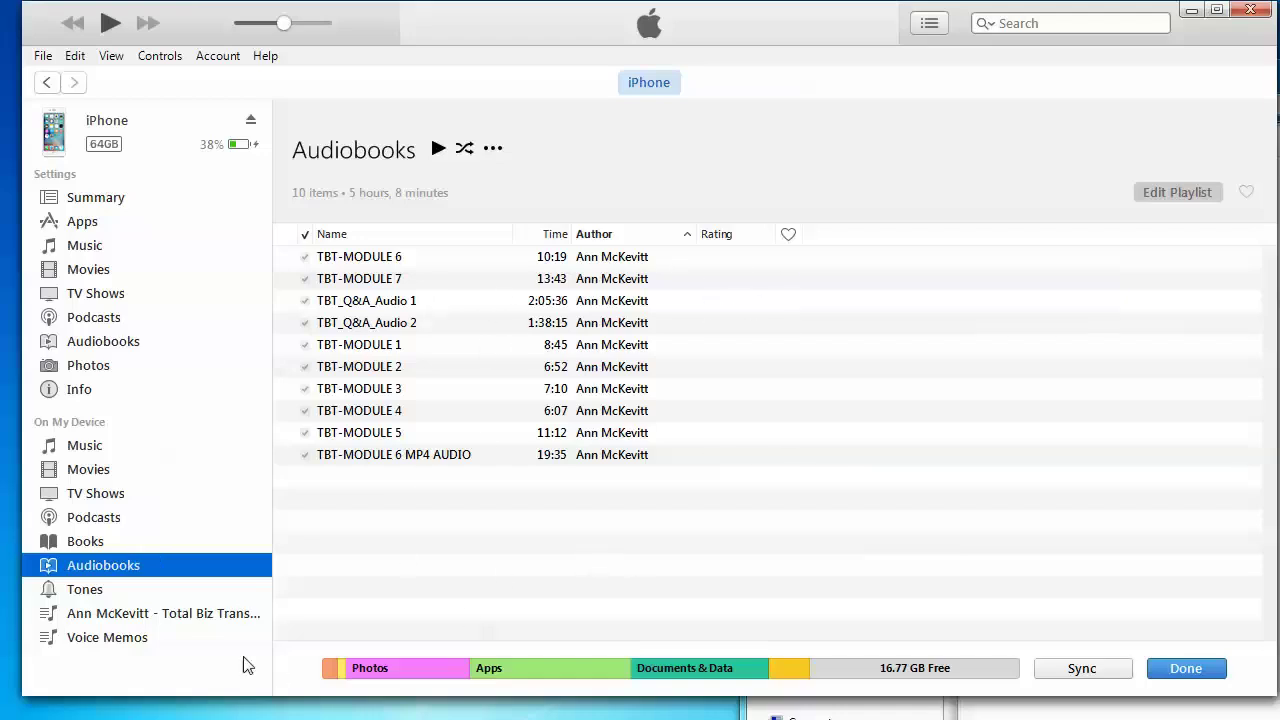
- Let the iPhone sync finish until free space reads 19.81 GB
click(165, 680)
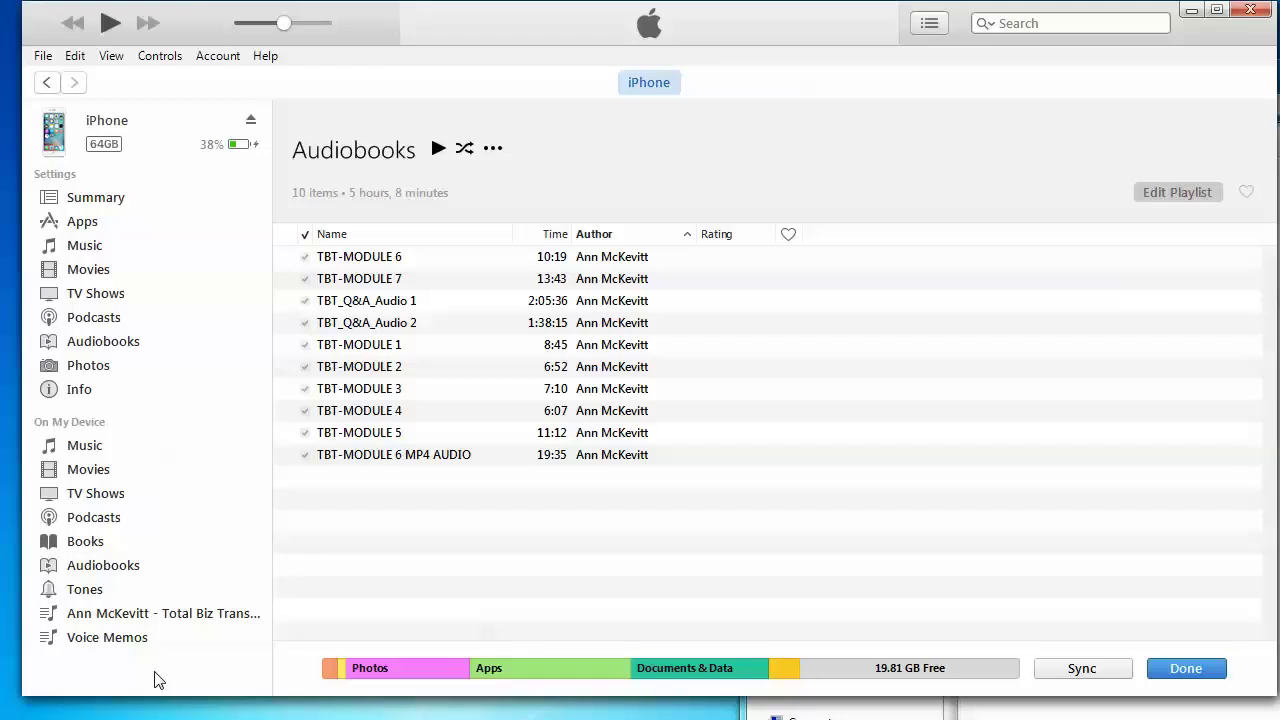